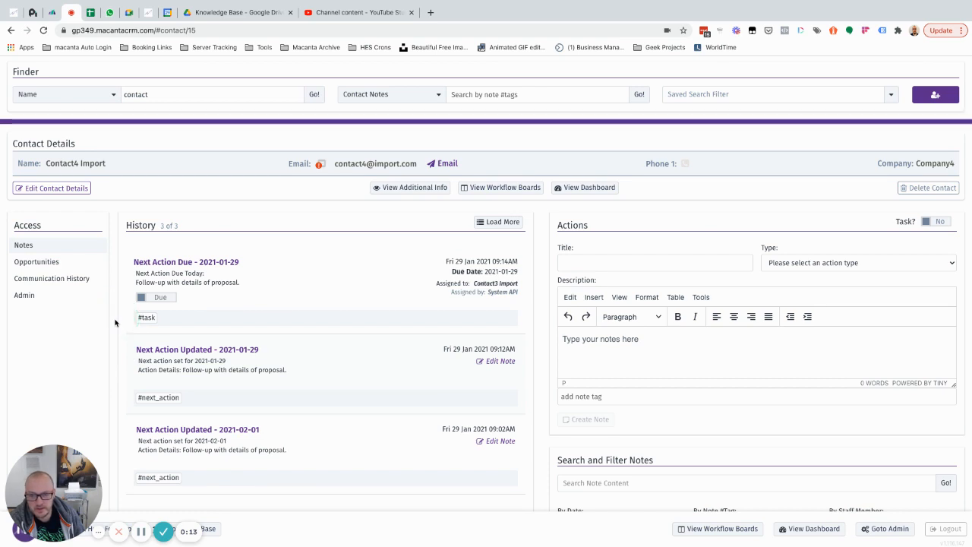
Open the user permission templates in the admin user management and start a new template
click(29, 296)
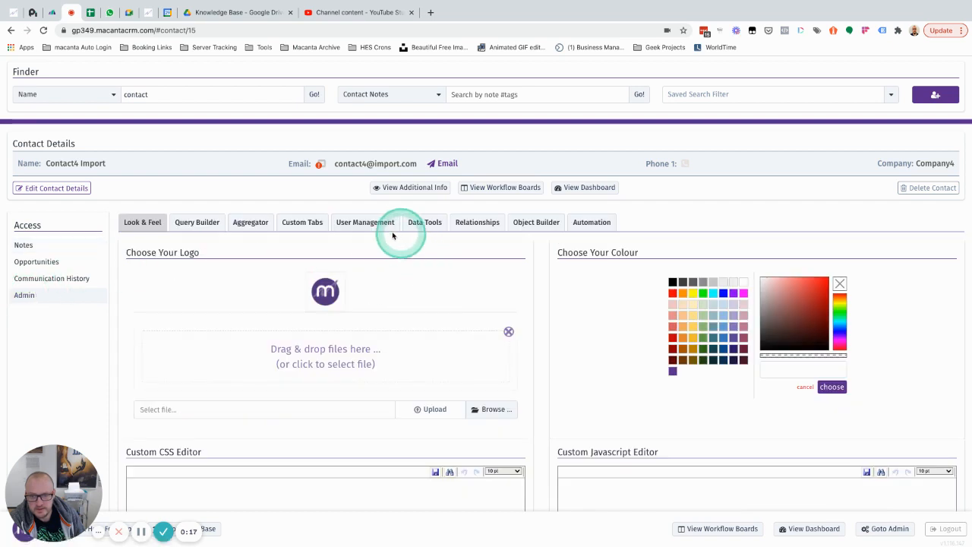
click(366, 223)
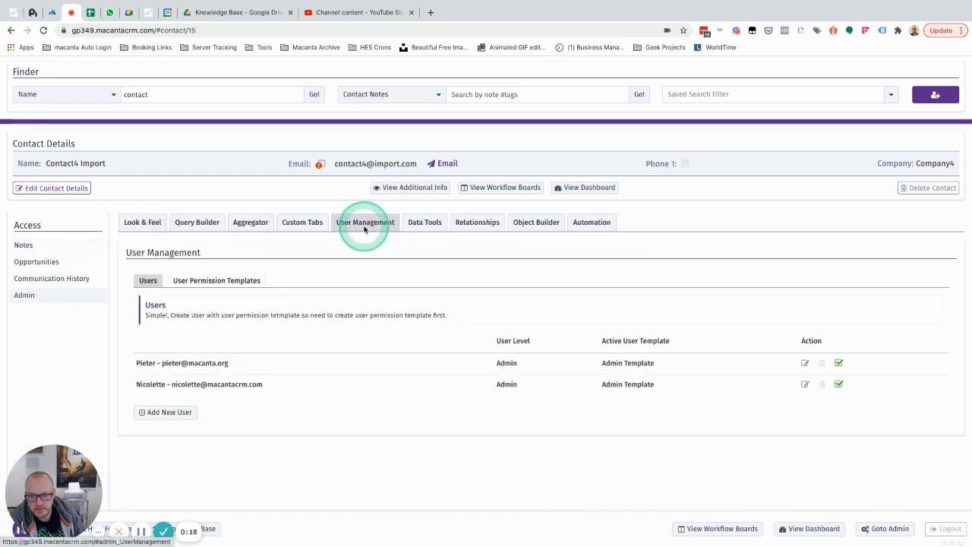
click(211, 281)
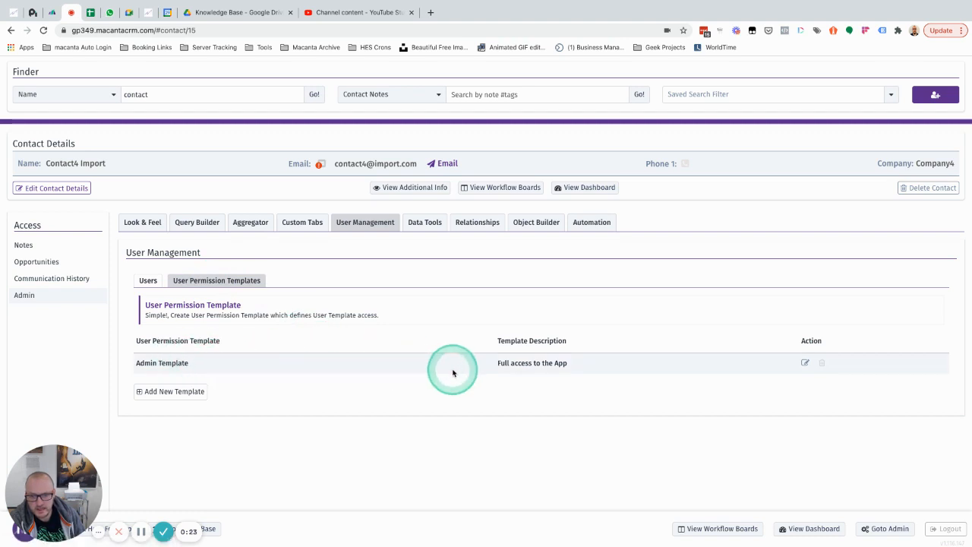
click(170, 393)
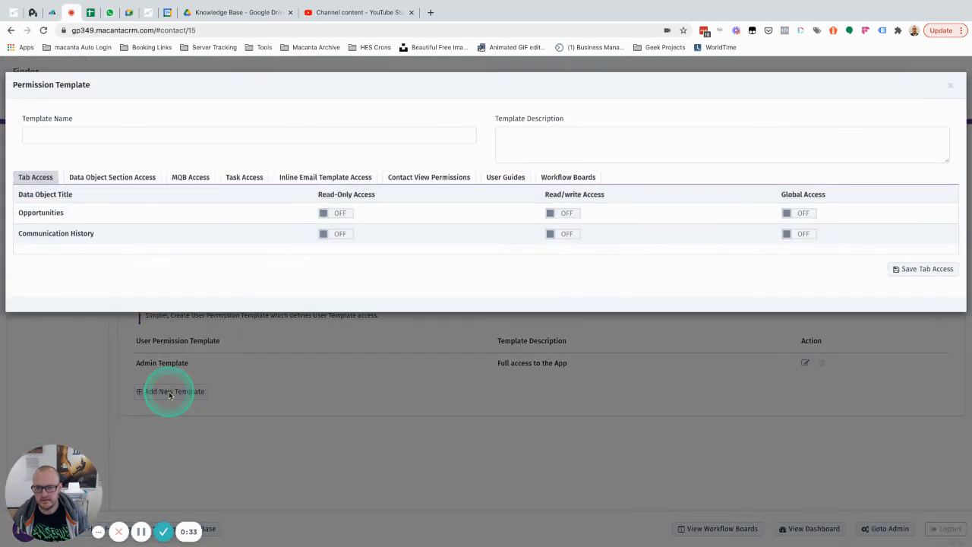
Name the permission template "Customer Service" and describe it as "Customer Service Permissions"
click(169, 132)
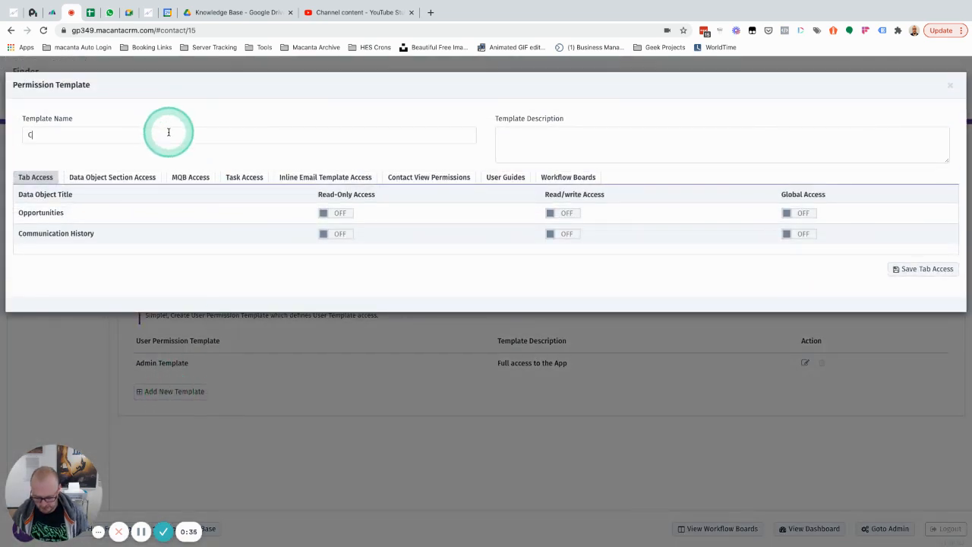
text(Customer Ser)
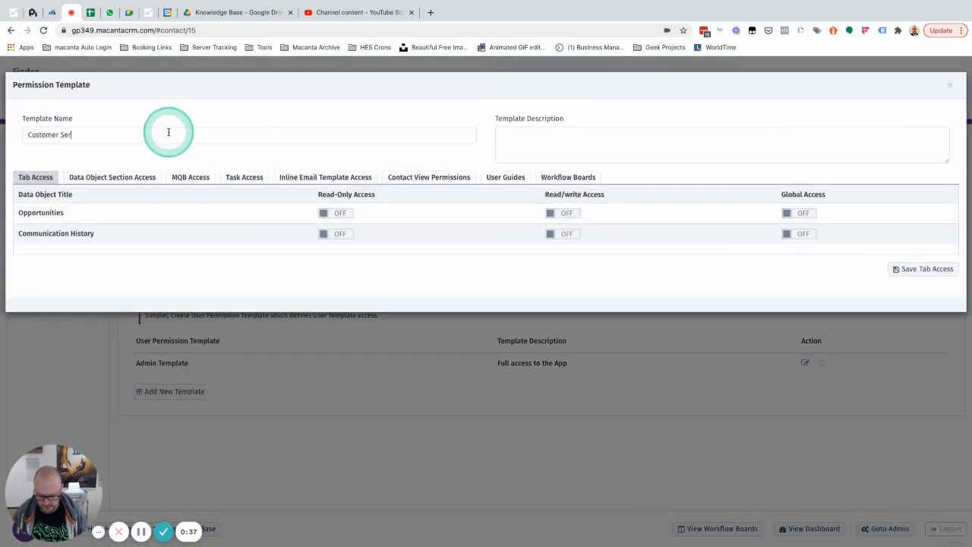
text(vice)
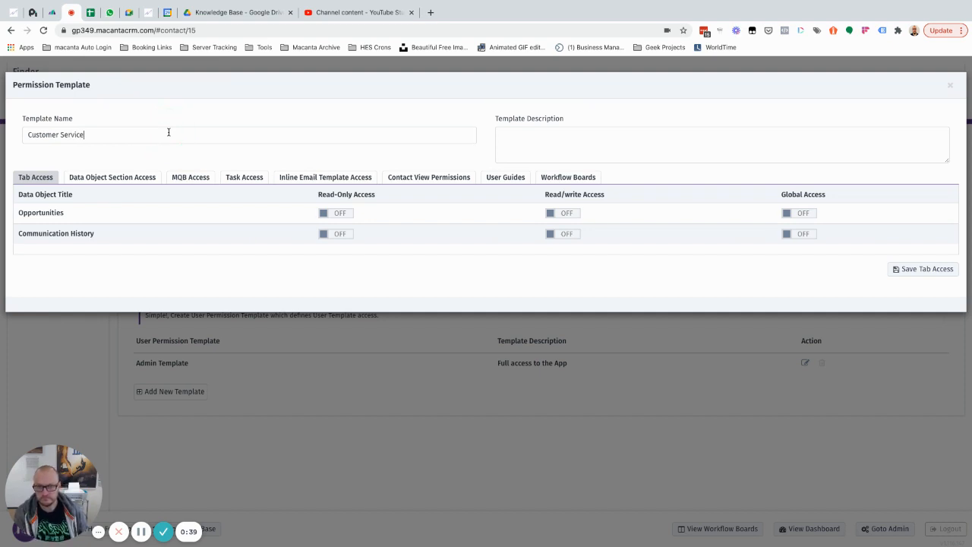
key(super+a)
key(super+c)
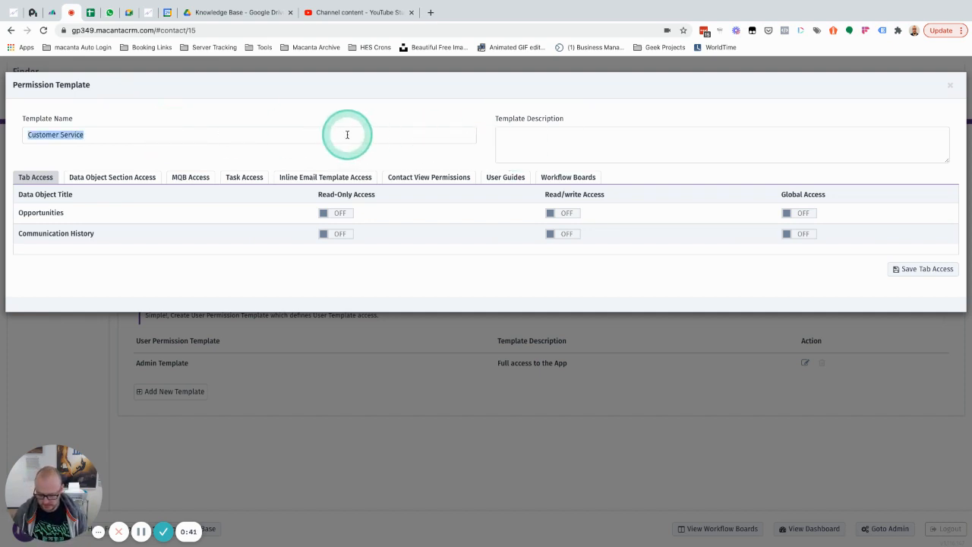
click(546, 152)
key(super+v)
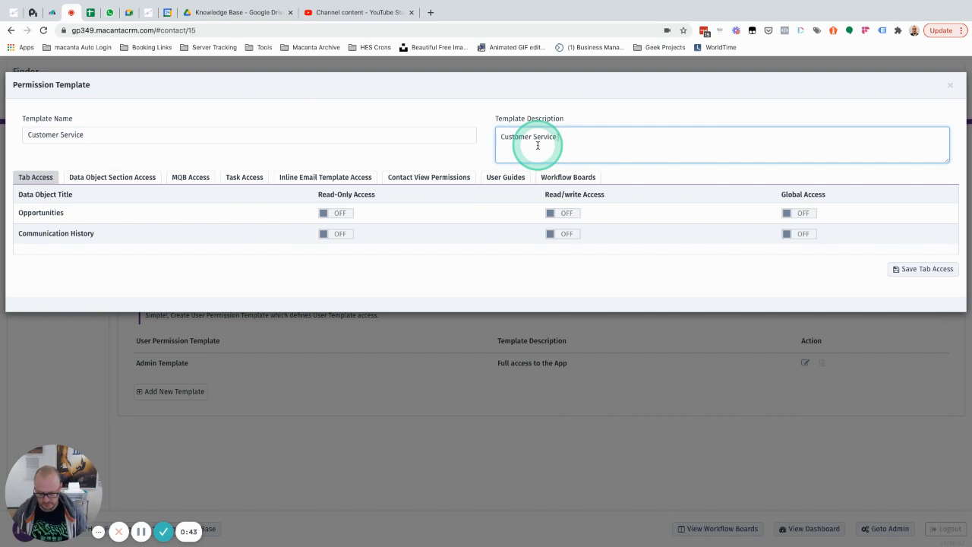
text(Permissions)
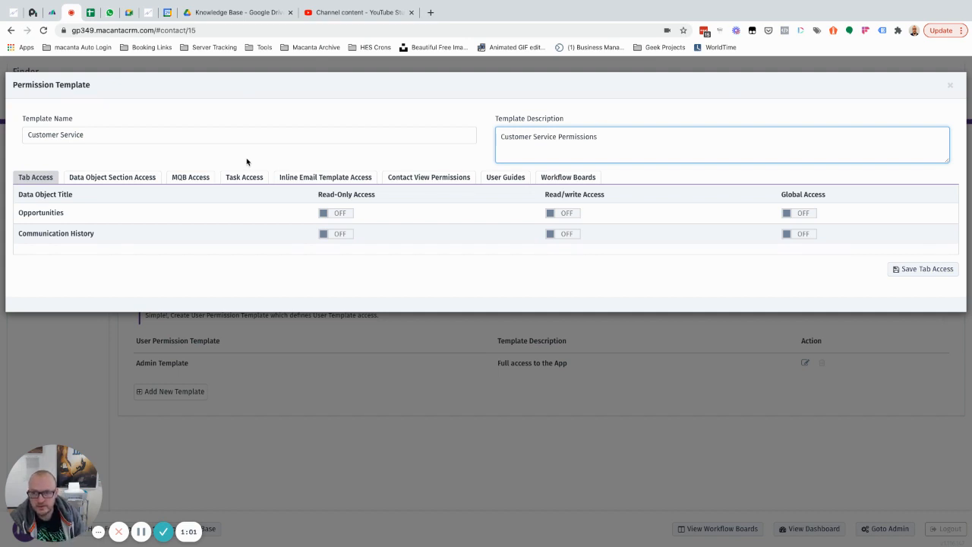
Grant read-only tab access to Opportunities and read/write tab access to Communication History, and save the tab access
click(34, 179)
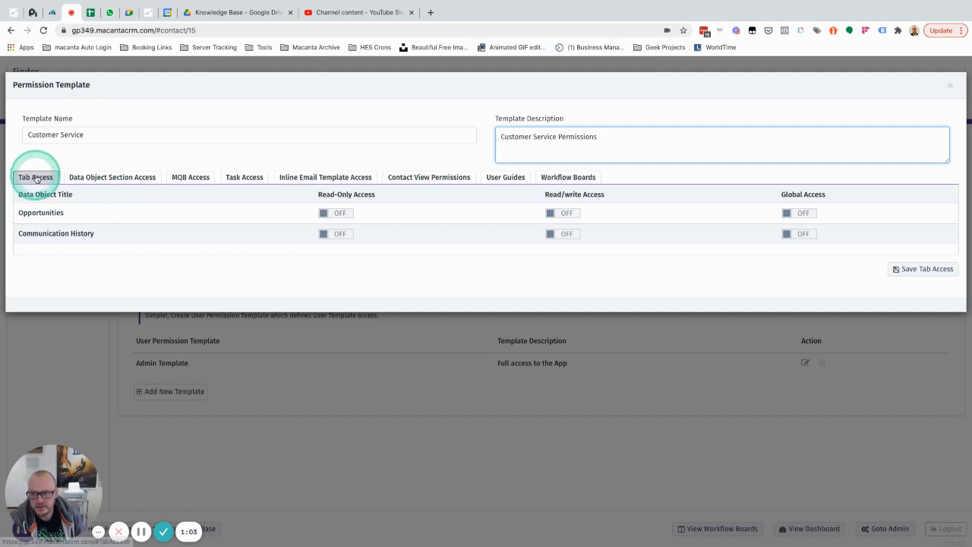
click(47, 220)
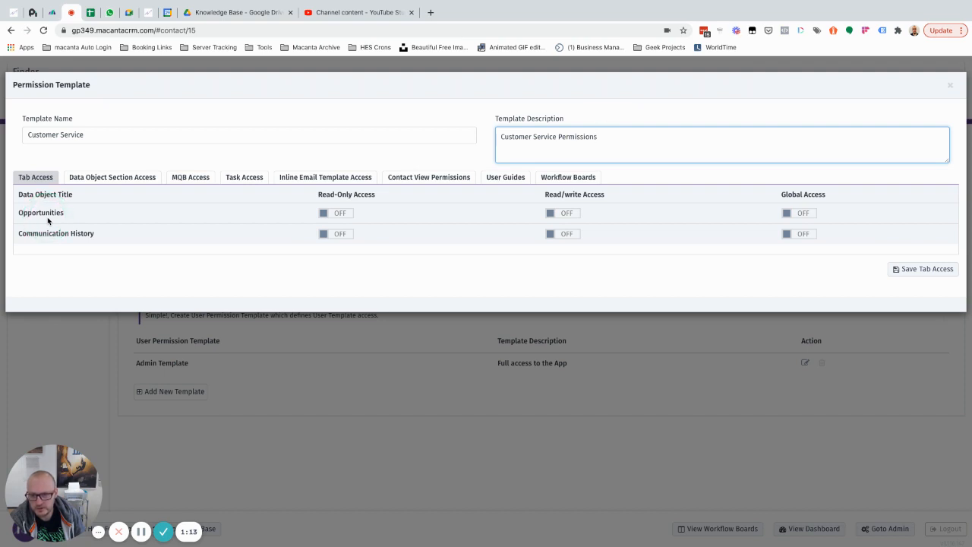
click(47, 221)
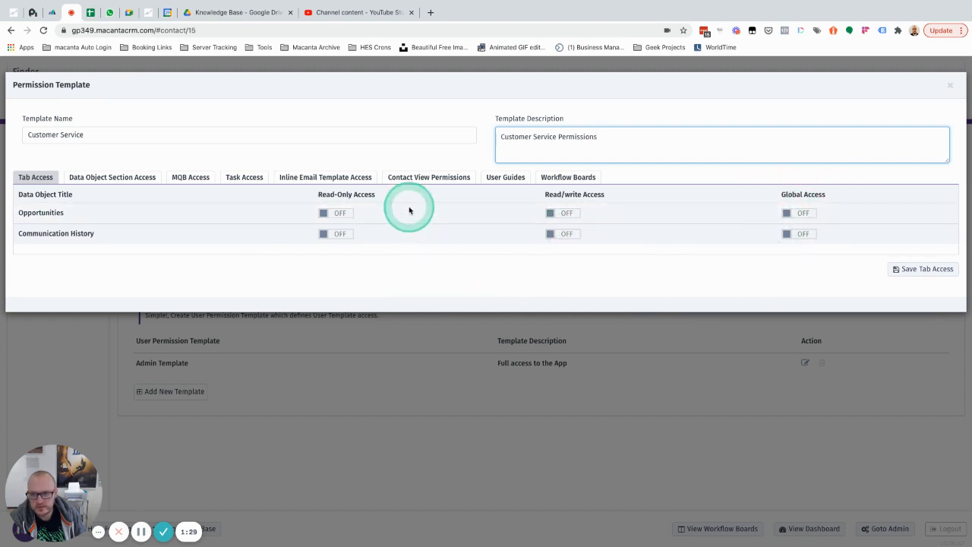
click(343, 214)
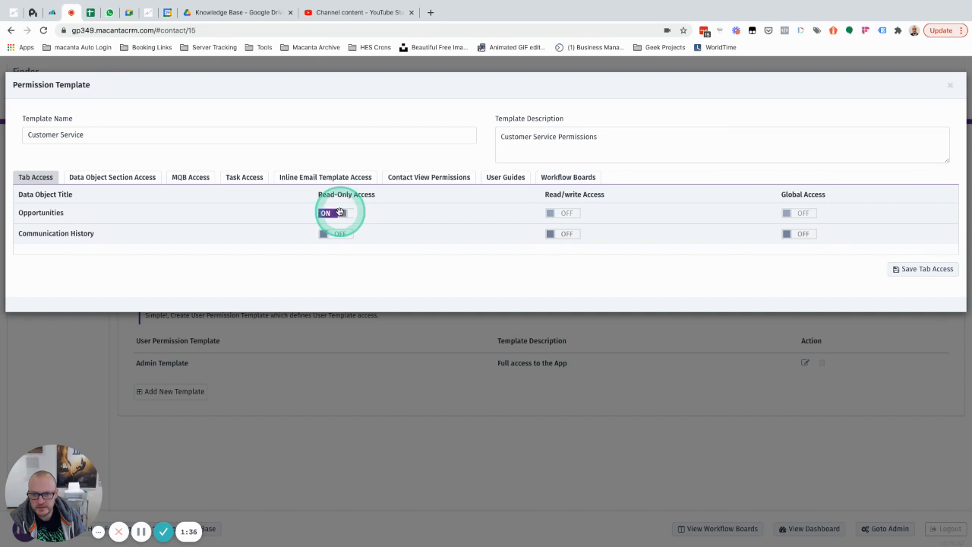
click(560, 234)
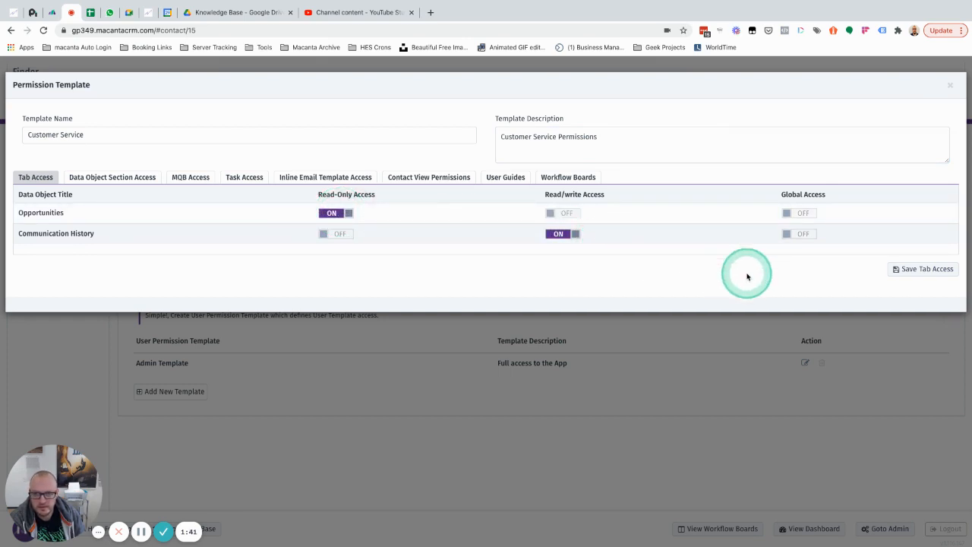
click(912, 272)
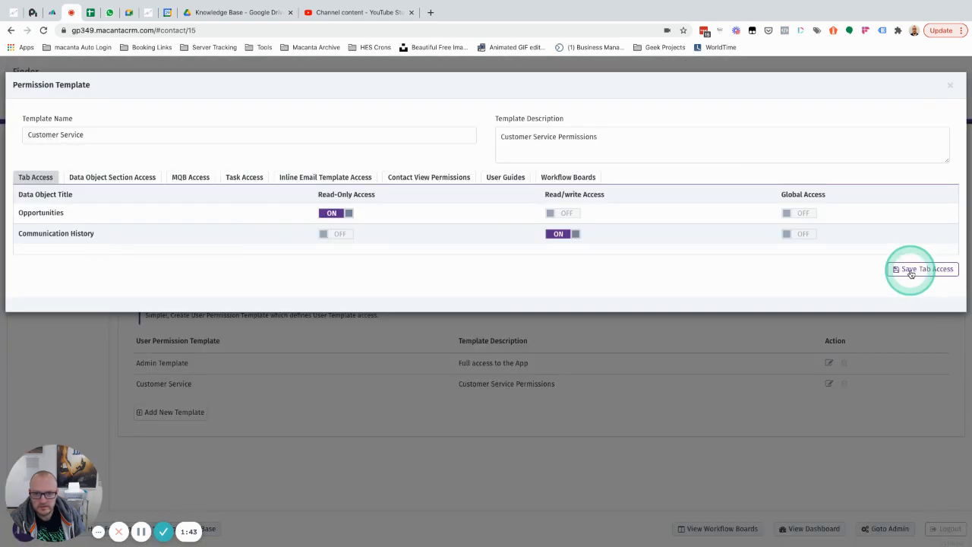
Grant the Opportunities sections read/write access for Opportunity Info and read-only access for Tracking, and save the section access
click(112, 178)
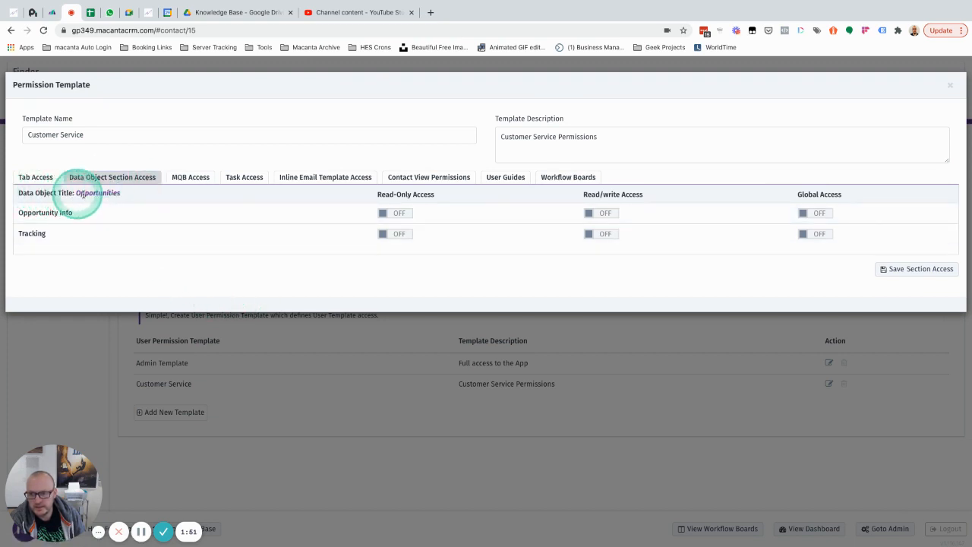
click(35, 177)
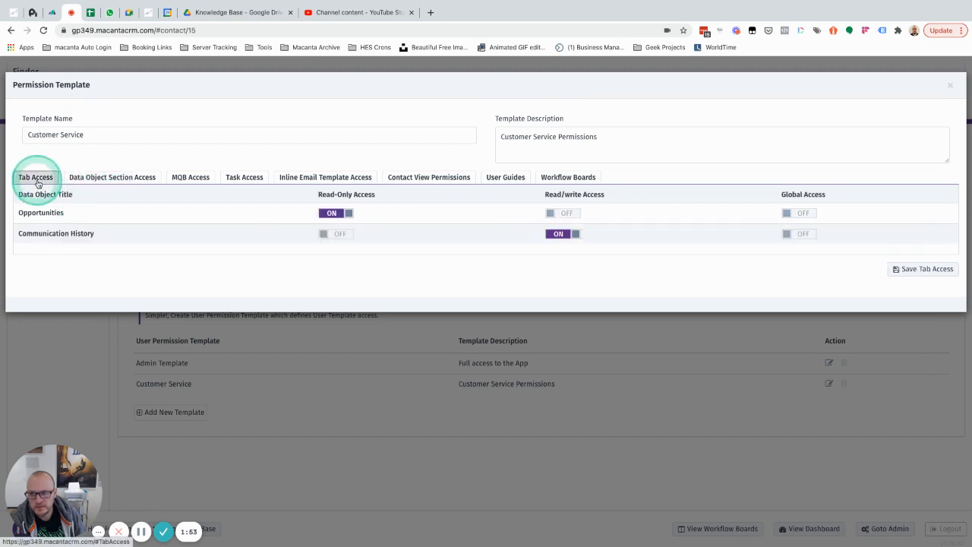
click(100, 177)
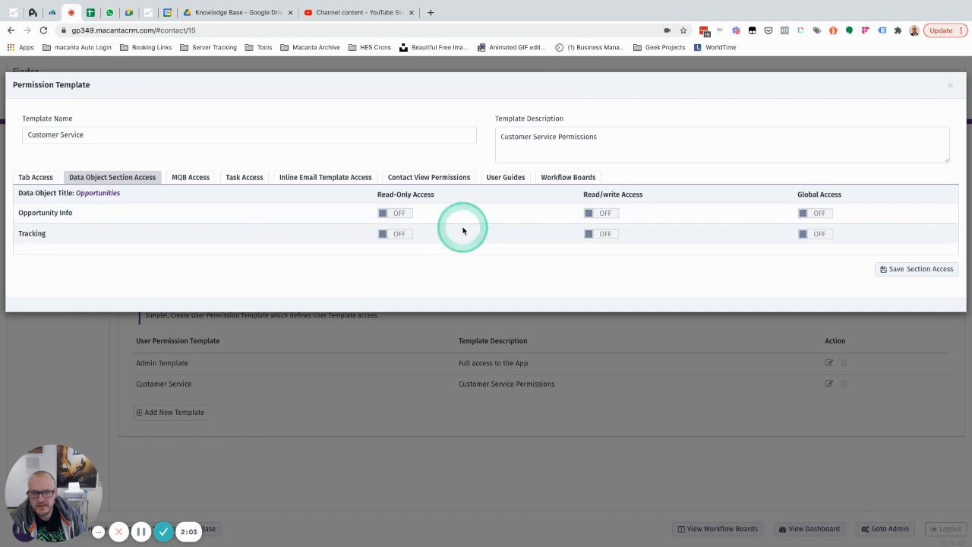
click(600, 214)
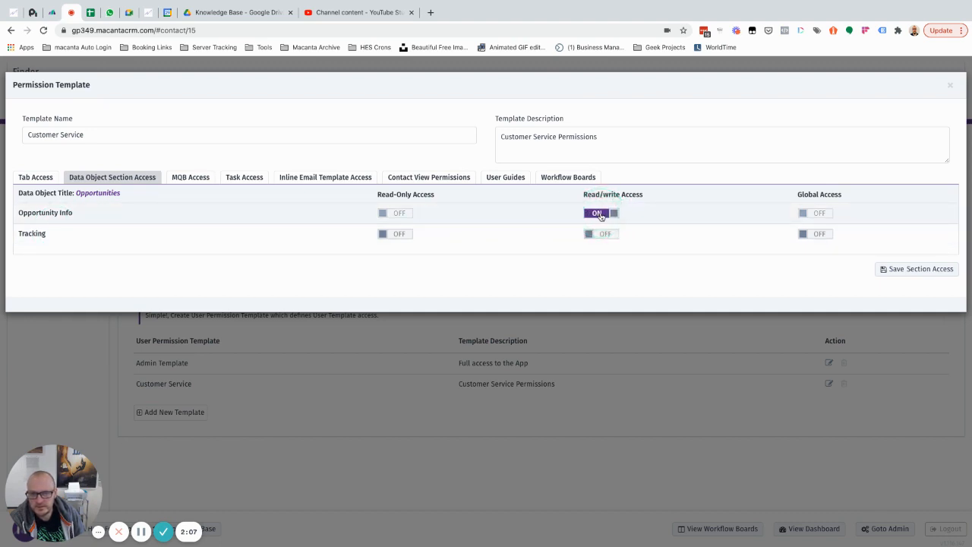
click(408, 233)
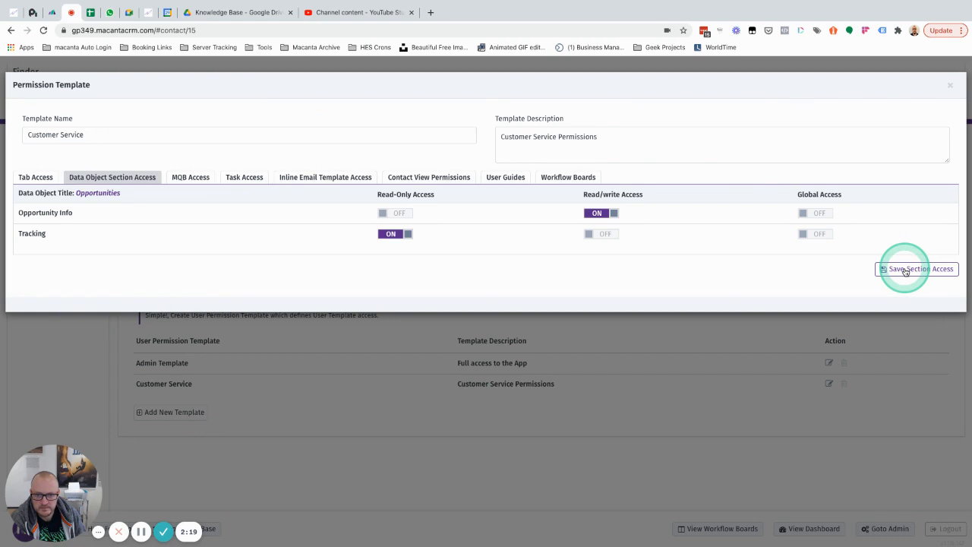
Give the New Opportunities query read-only MQB access, and save task access limited to the template user's own tasks
click(192, 178)
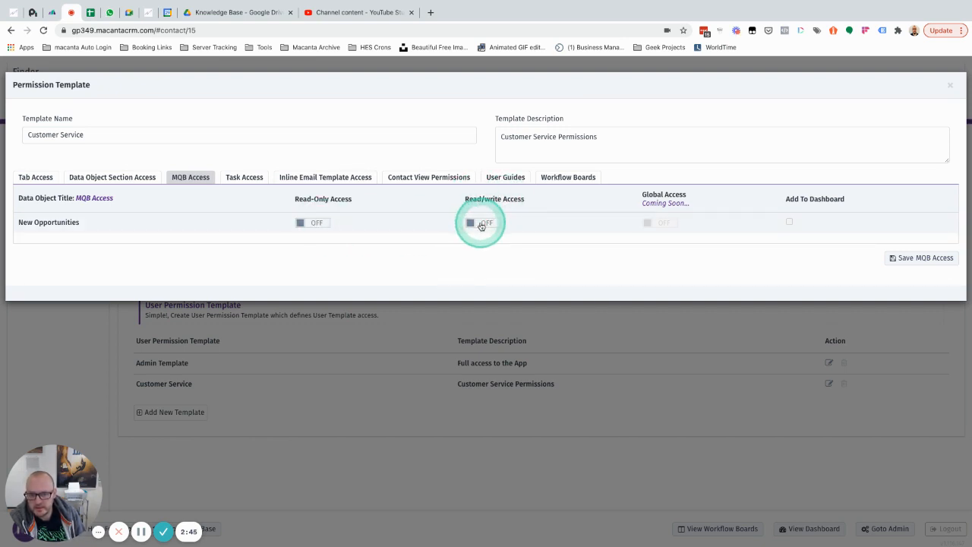
click(317, 223)
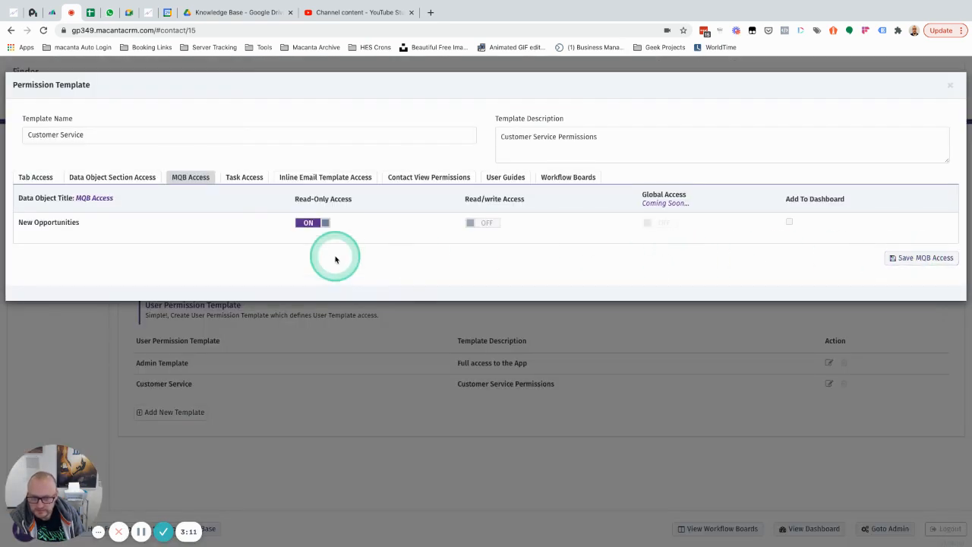
click(242, 179)
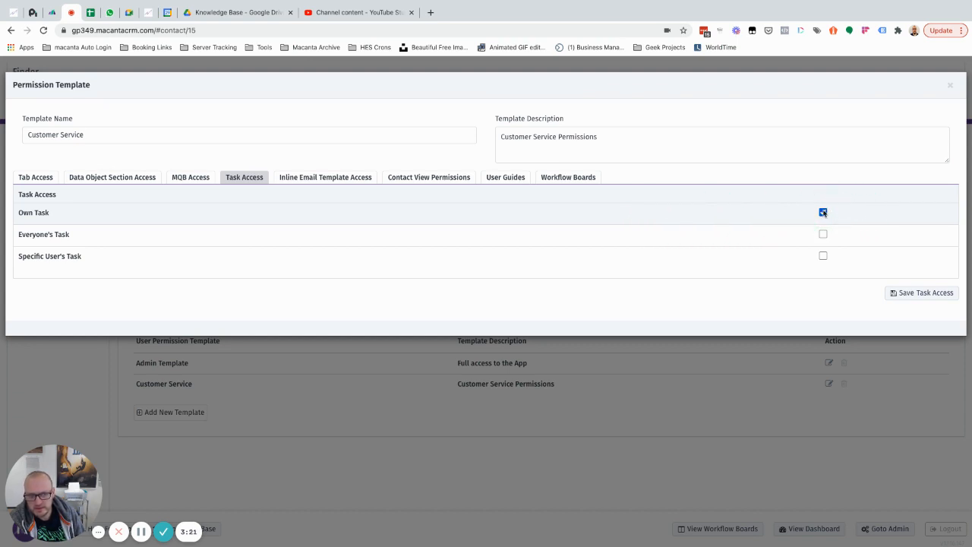
click(823, 256)
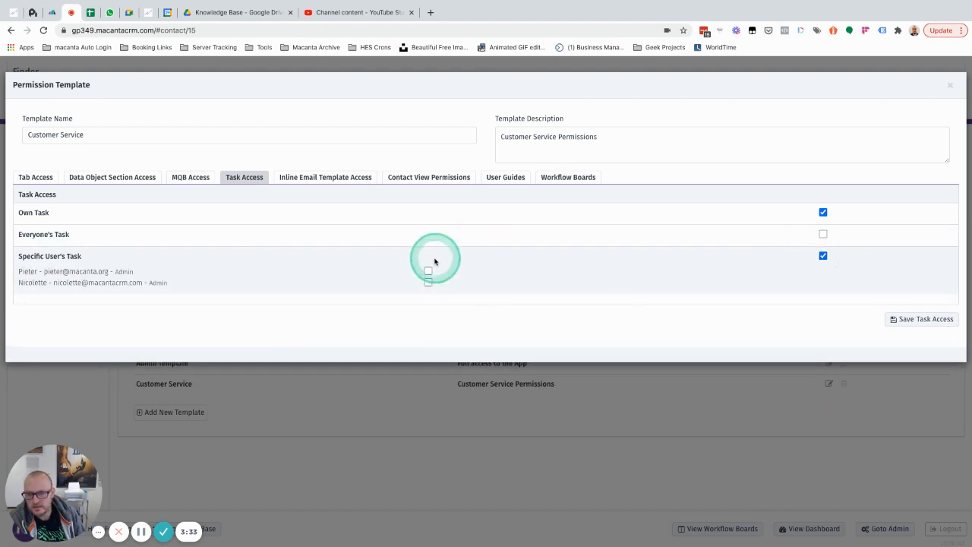
click(823, 256)
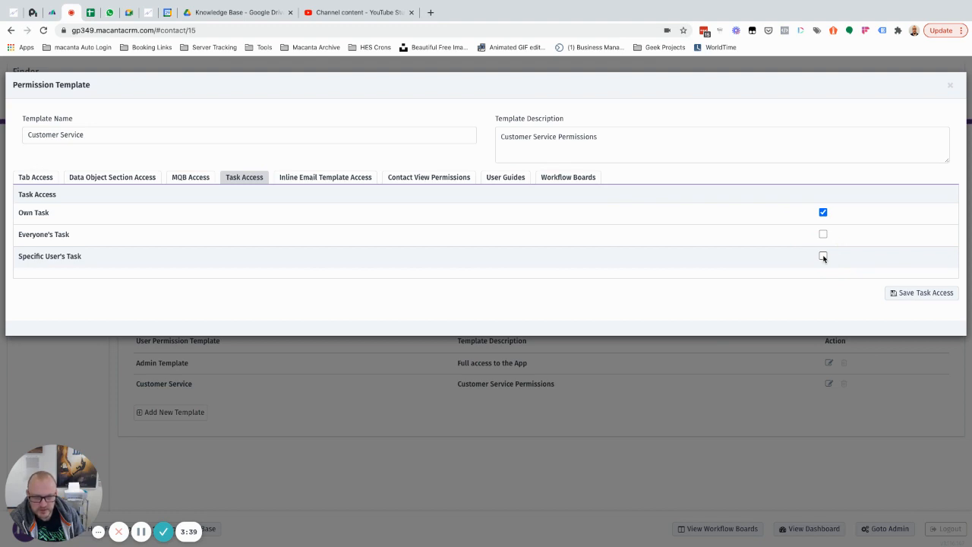
click(925, 295)
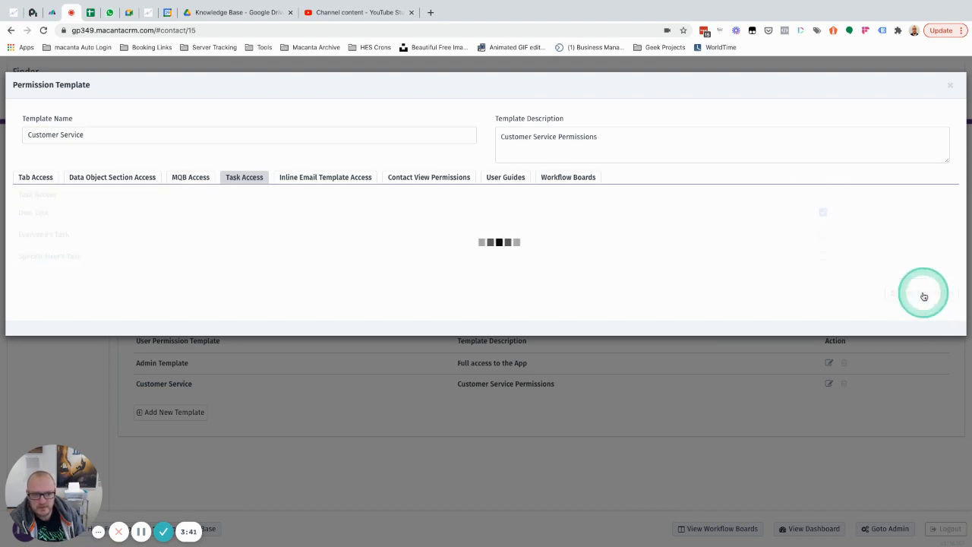
Grant access to the Group A inline email templates and save the inline email template access
click(317, 177)
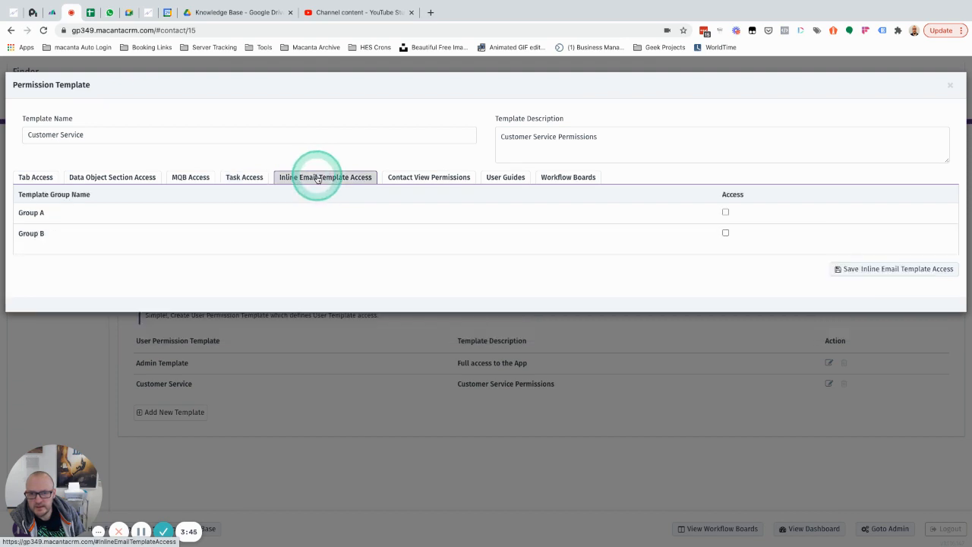
click(273, 276)
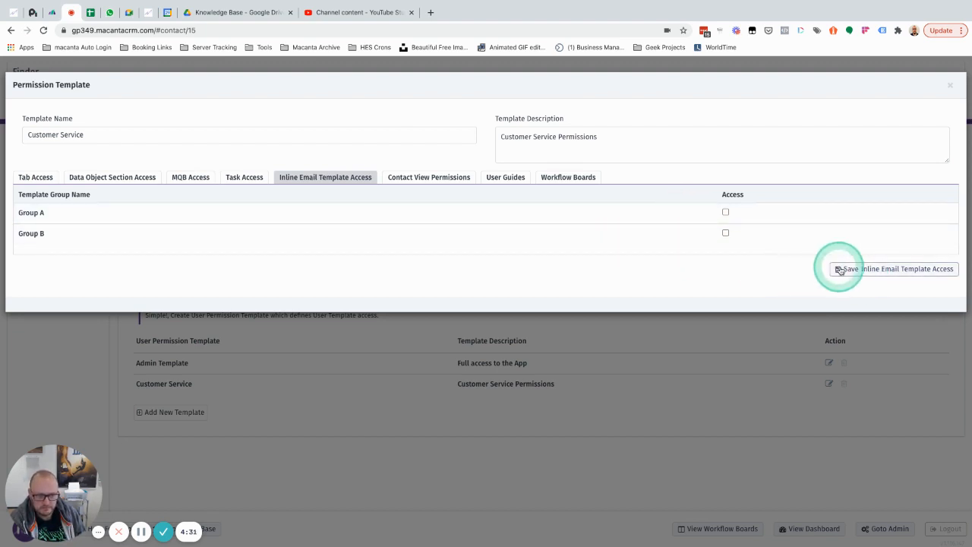
click(726, 212)
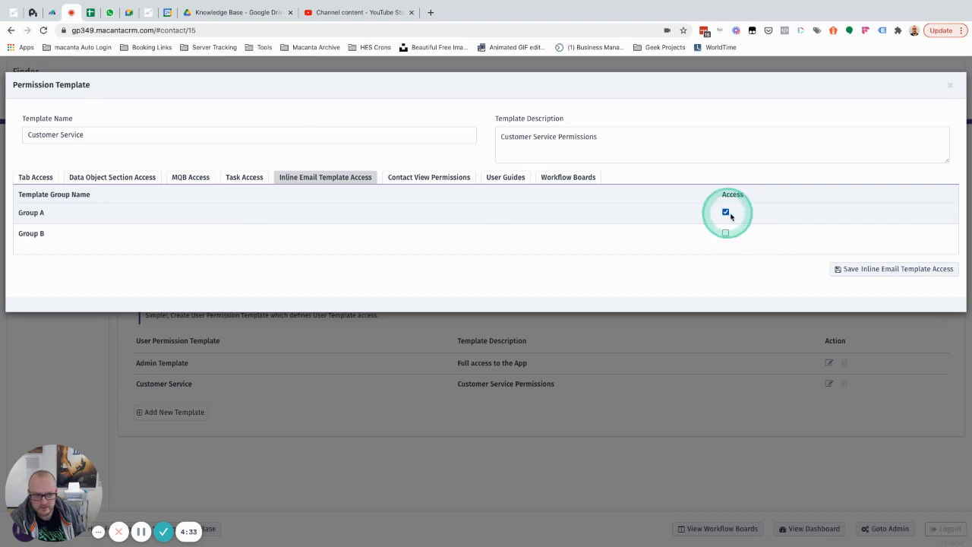
click(887, 276)
Try read-only and read/write global access, and read/write access to contacts sharing an Opportunities data object, in the contact view permissions
click(428, 177)
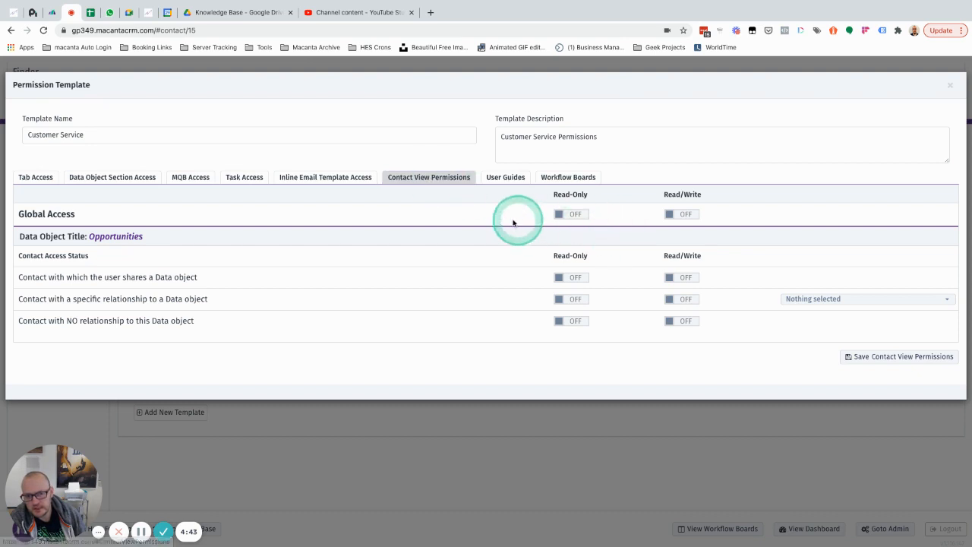
click(576, 216)
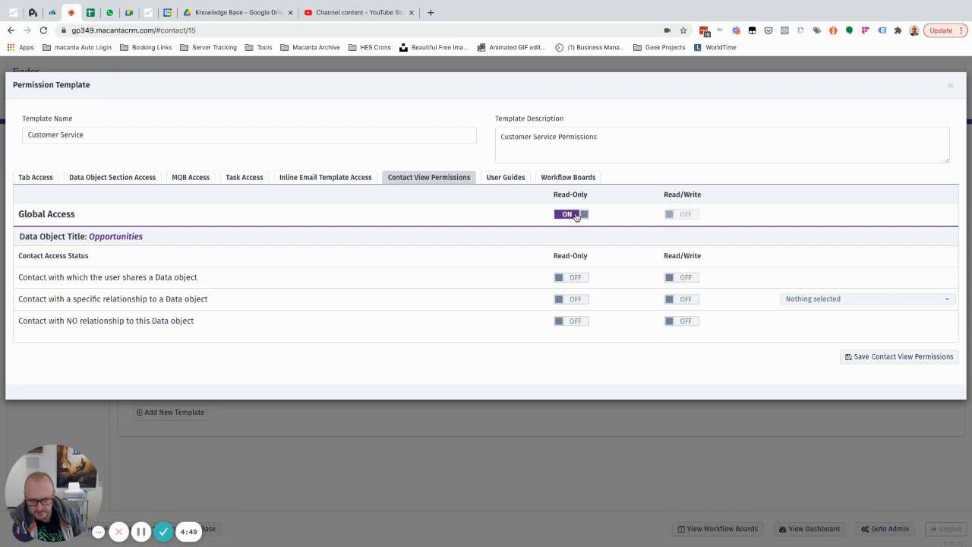
click(576, 216)
click(686, 217)
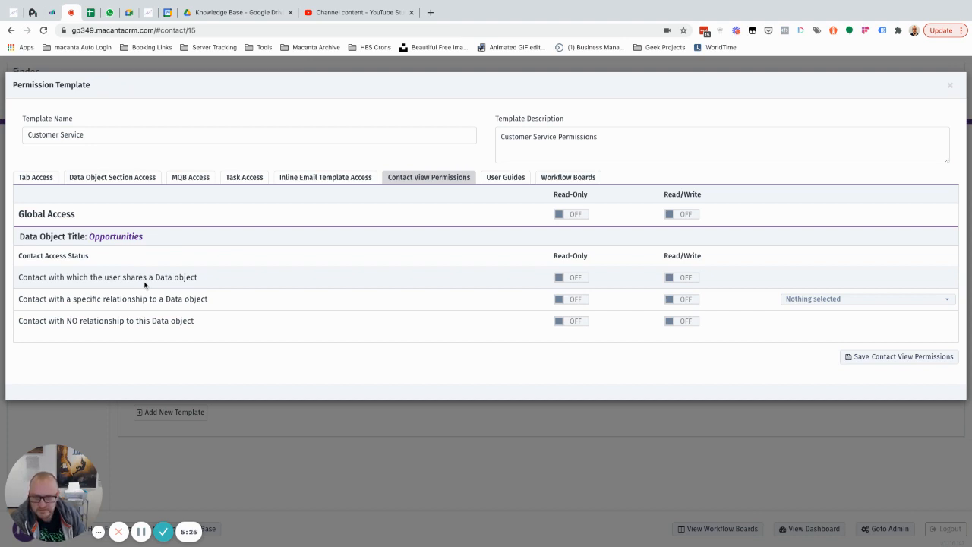
click(676, 278)
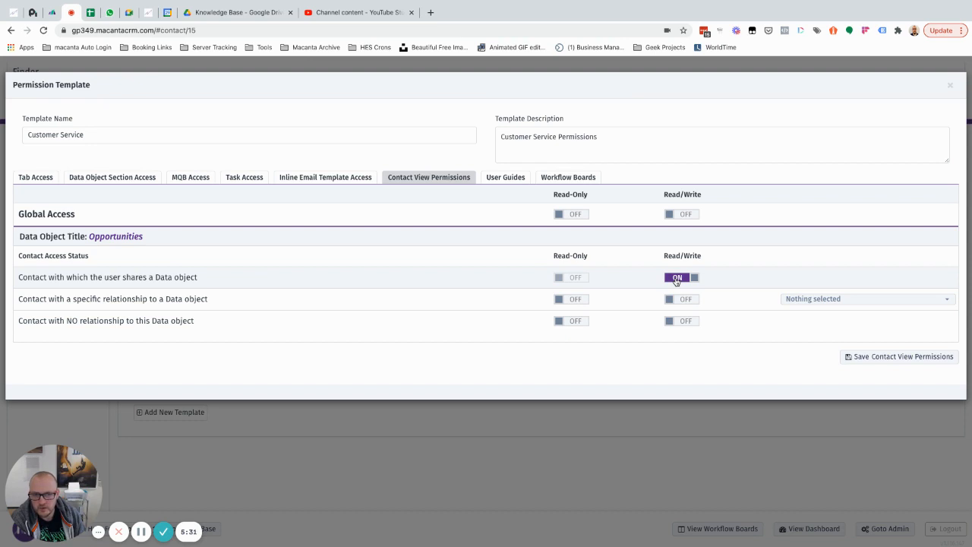
click(677, 278)
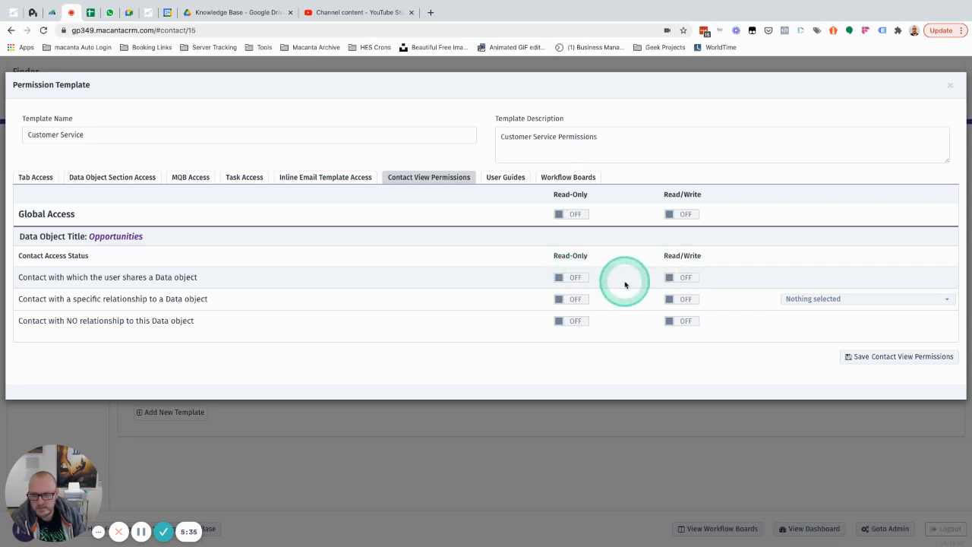
Try read-only access to contacts with which the user shares an Opportunities data object
click(571, 279)
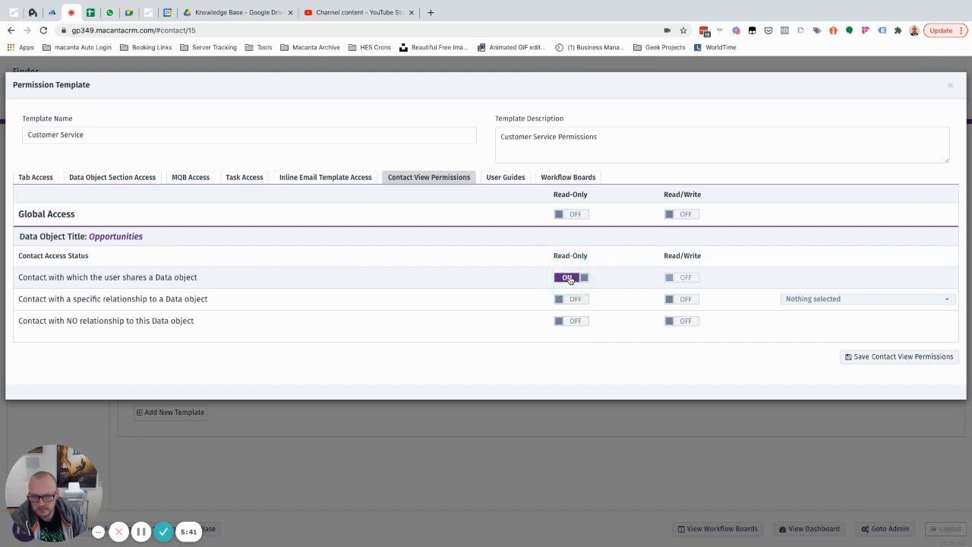
click(570, 278)
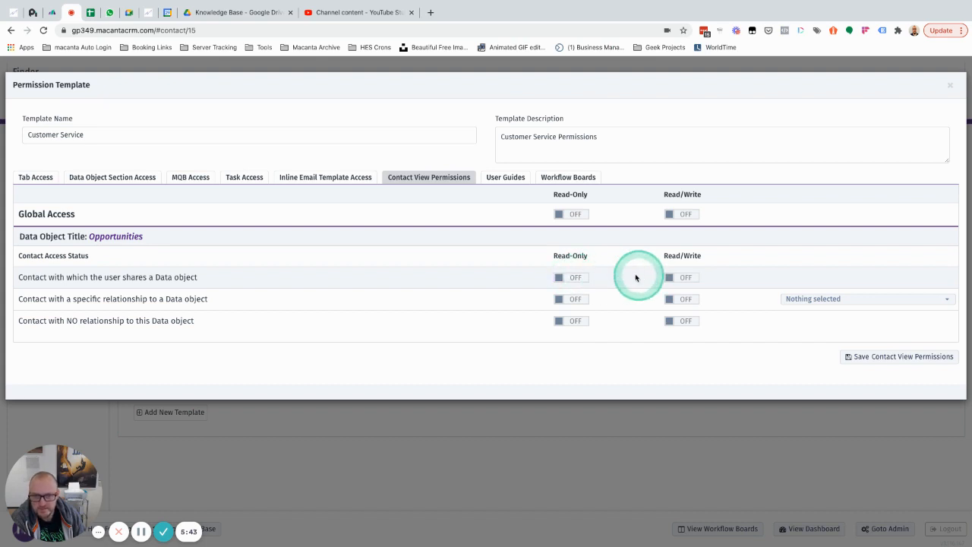
click(575, 278)
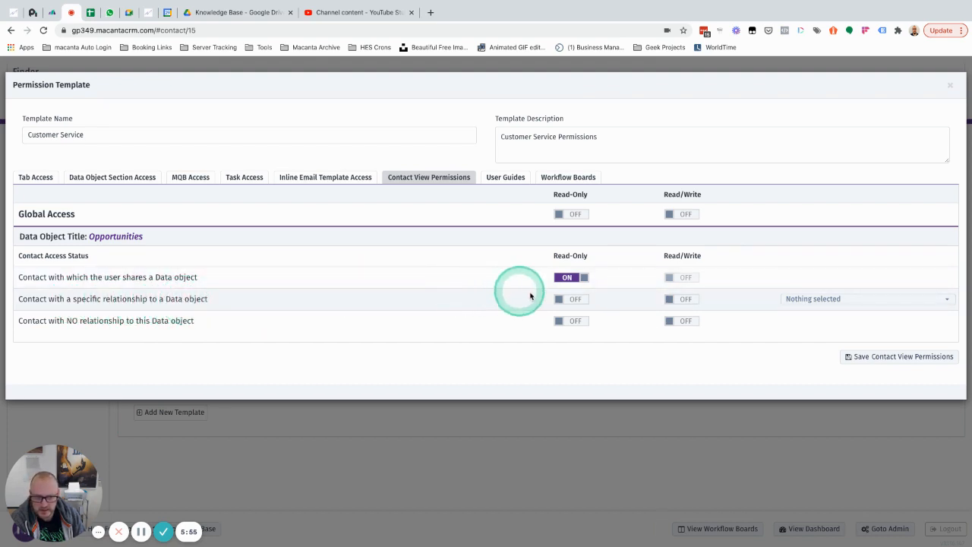
click(566, 279)
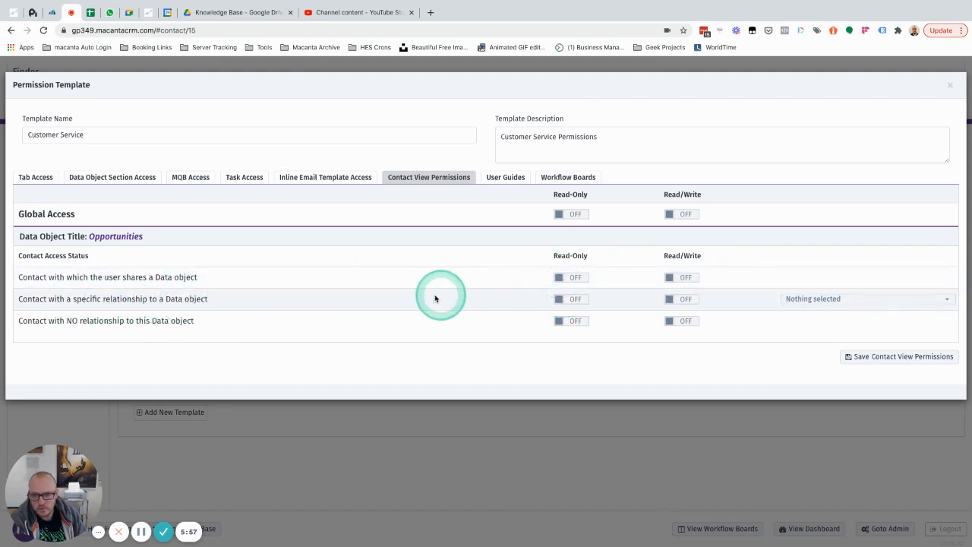
Choose Key Contact as the specific relationship to an Opportunities data object and give those contacts read-only access
click(846, 301)
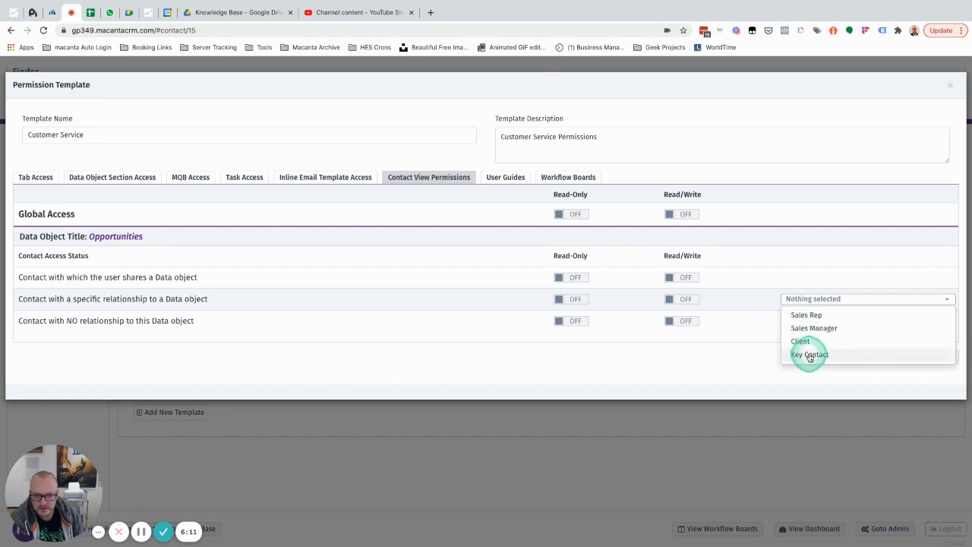
click(810, 355)
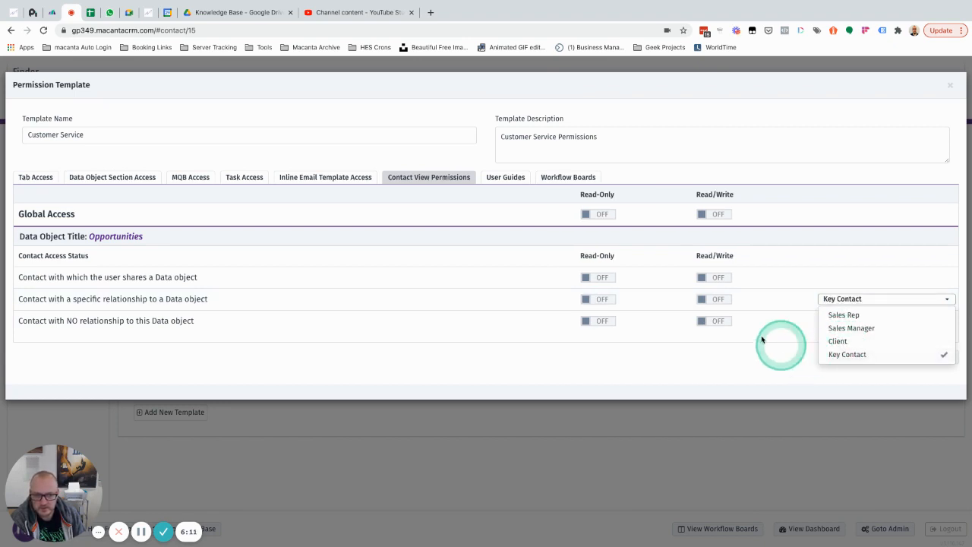
click(600, 298)
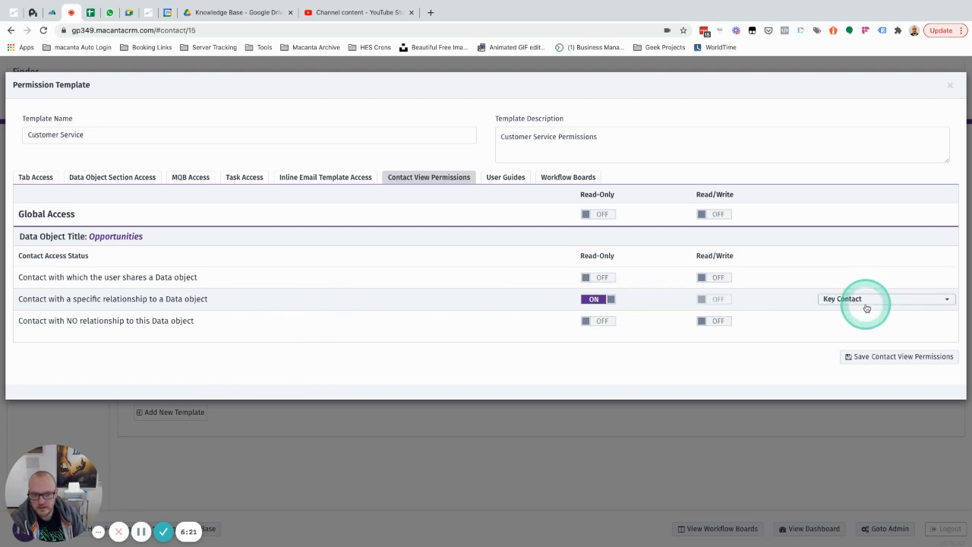
Try read-only access for contacts sharing an Opportunities data object and for contacts with no relationship to it
click(602, 283)
click(602, 282)
click(602, 282)
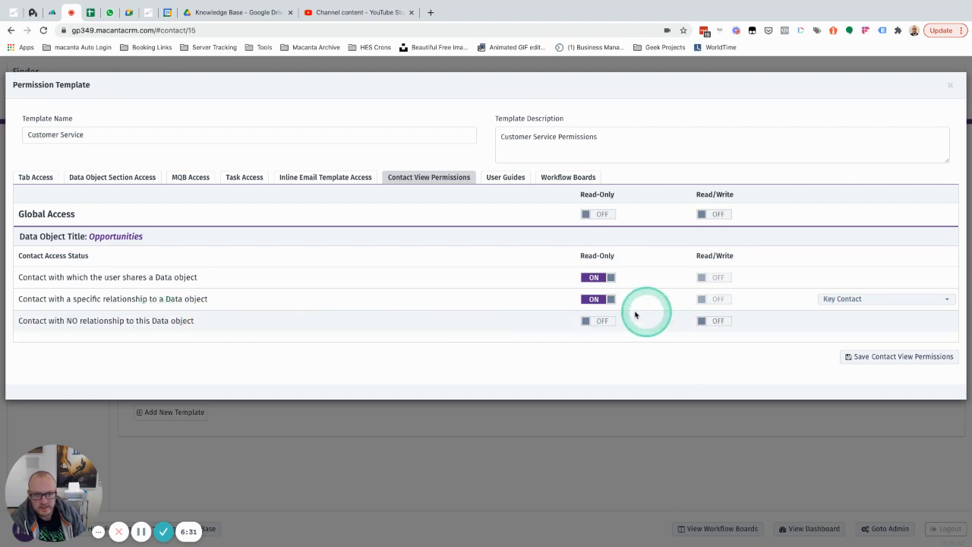
click(597, 323)
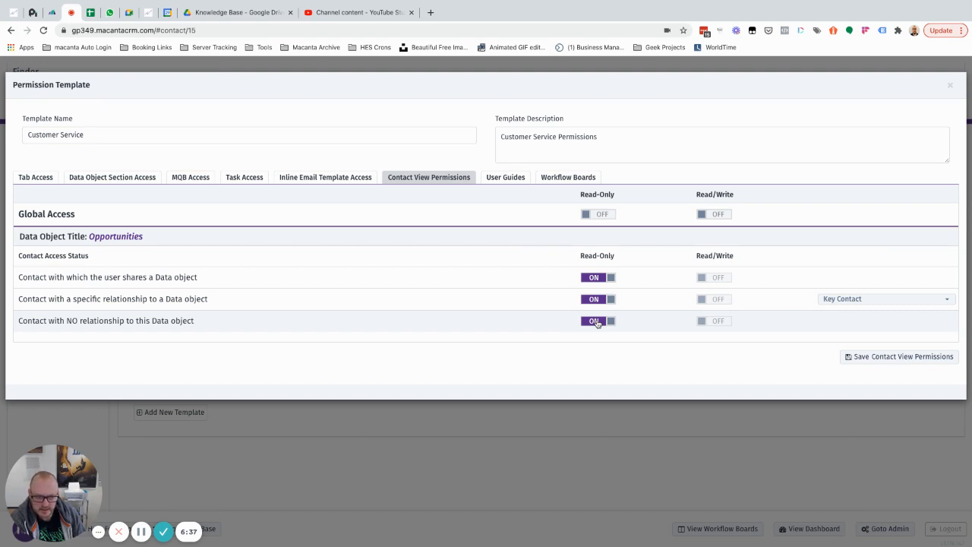
click(597, 322)
Withdraw the specific-relationship access, grant read-only access to contacts sharing an Opportunities data object, and save the contact view permissions
click(602, 300)
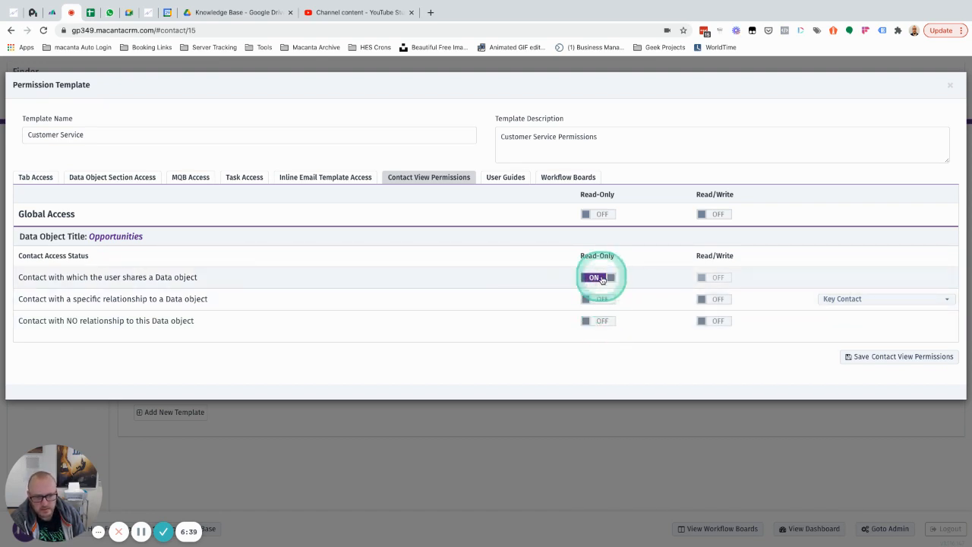
click(603, 280)
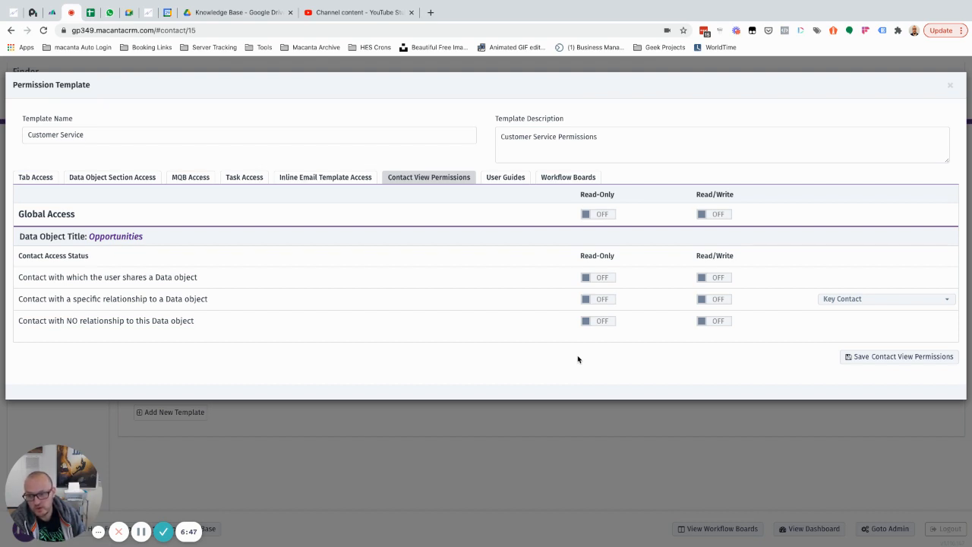
click(600, 278)
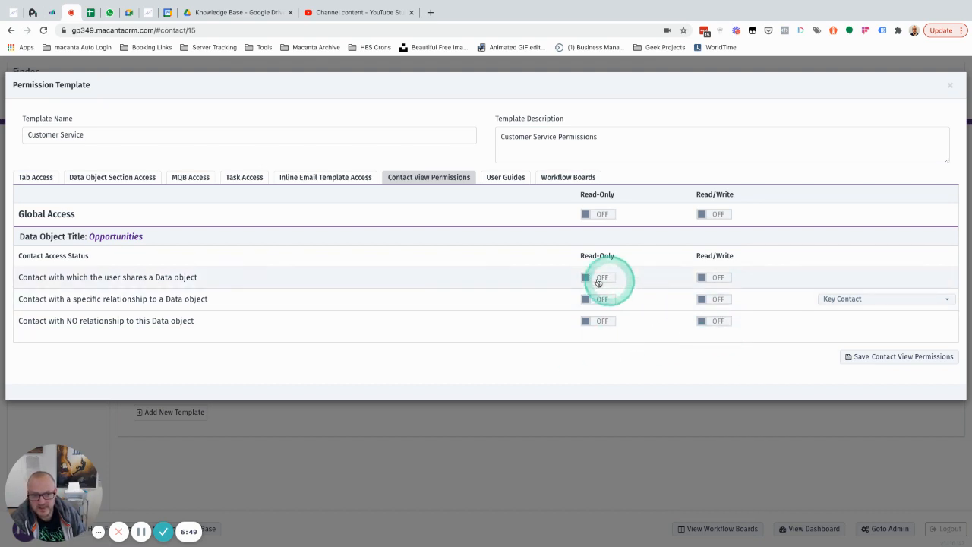
click(846, 356)
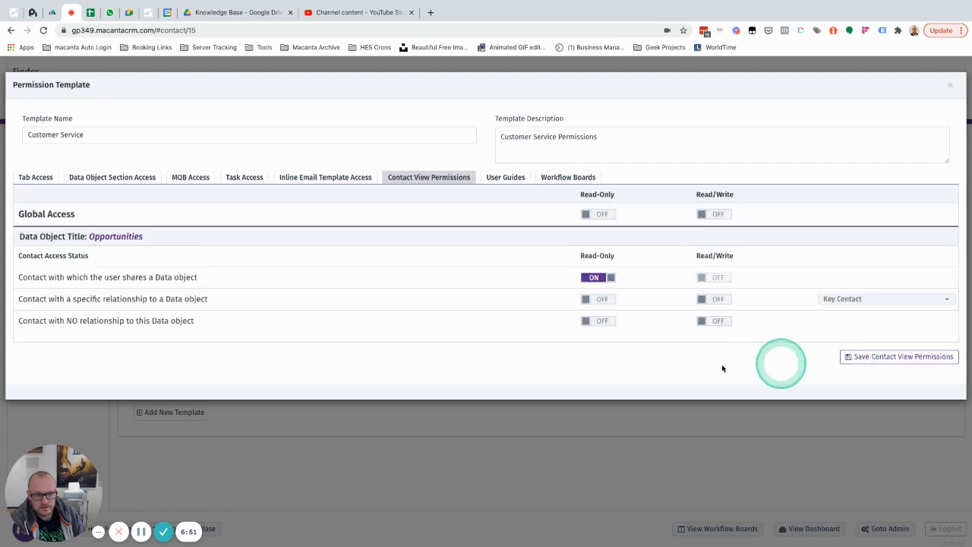
Enter "This is how you use notes and tasks." as the Notes & Tasks guide in the template's General Interface Guide
click(507, 180)
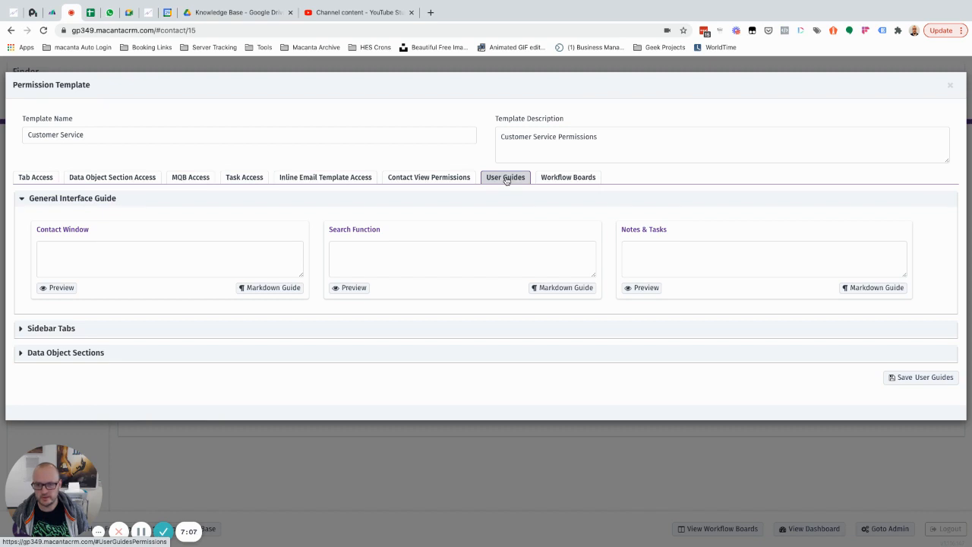
click(482, 206)
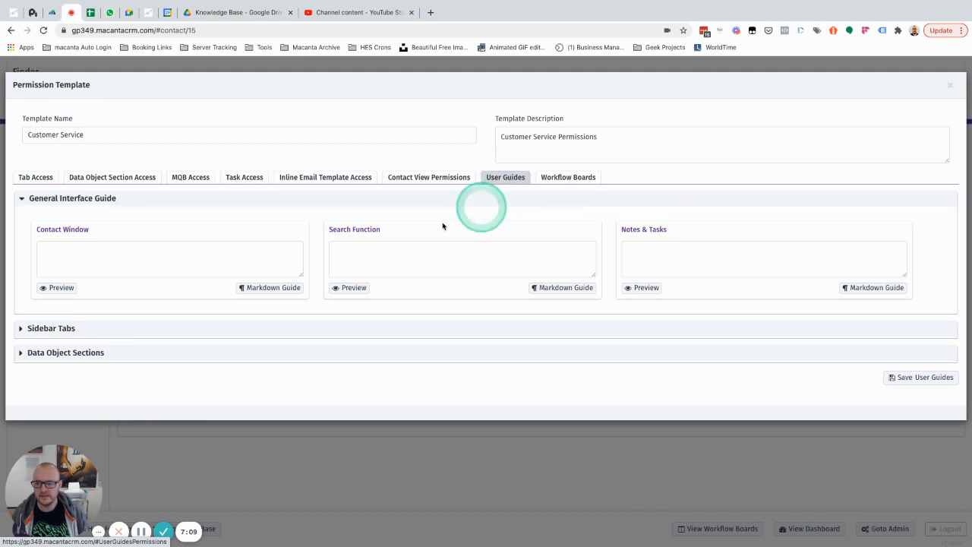
click(234, 211)
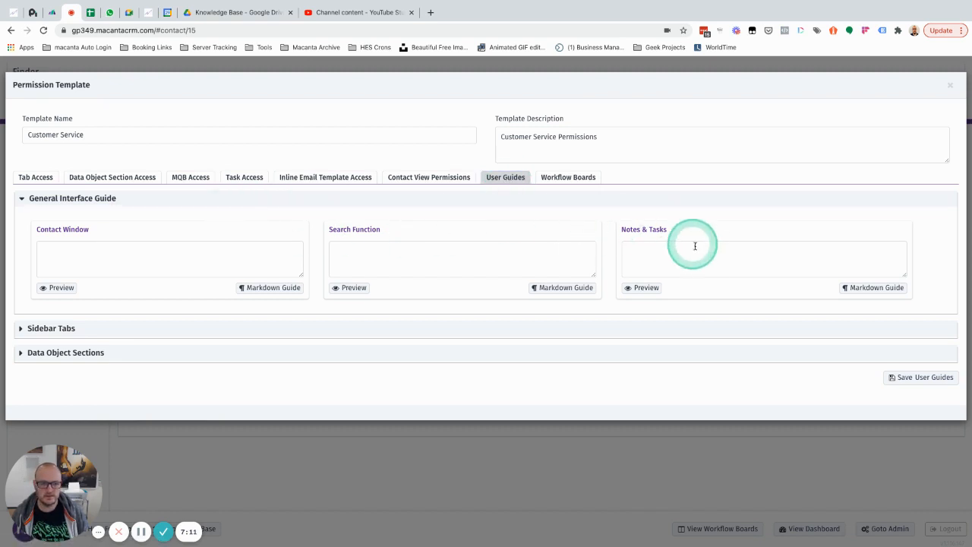
click(641, 248)
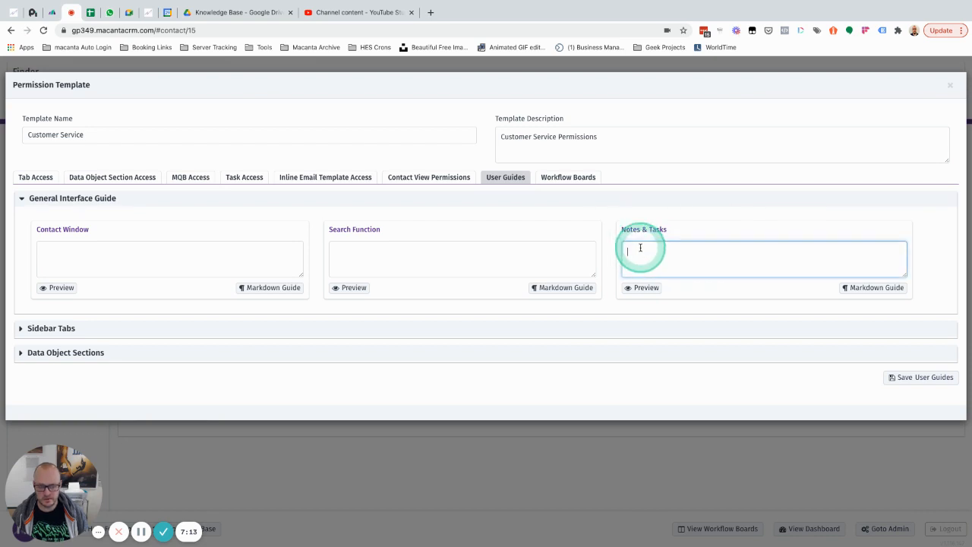
click(640, 247)
text(Th)
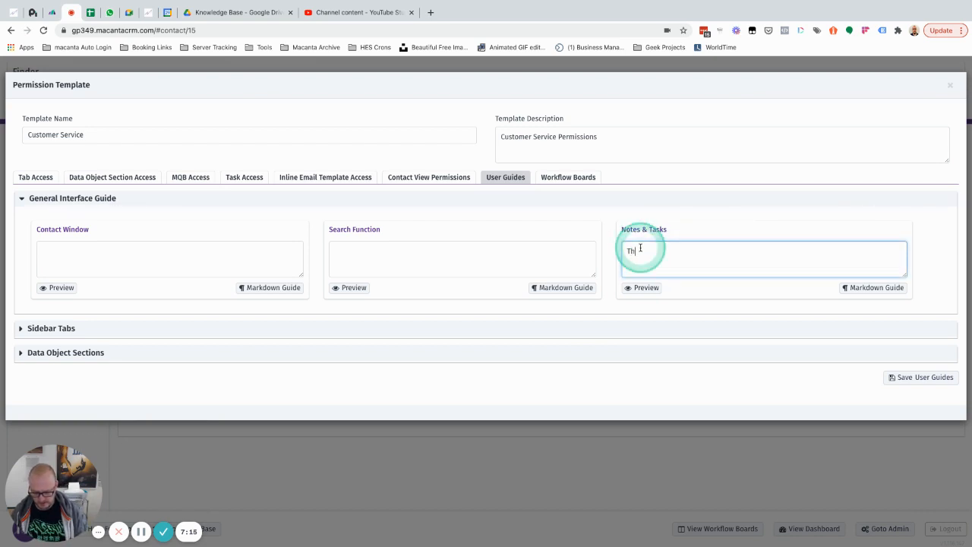
text(is)
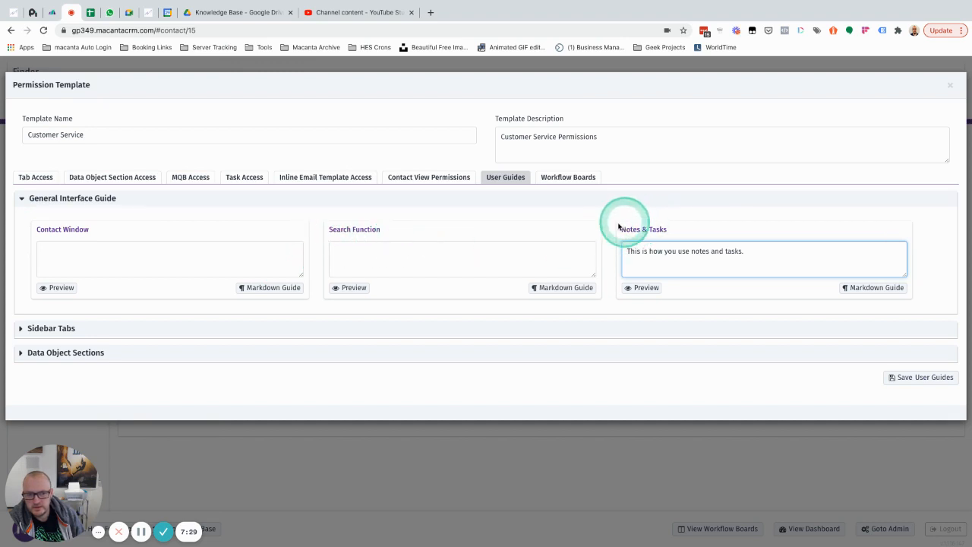
Check the Sidebar Tabs and Data Object Sections guide fields, and save the user guides
click(59, 328)
scroll(58, 329, down, 3)
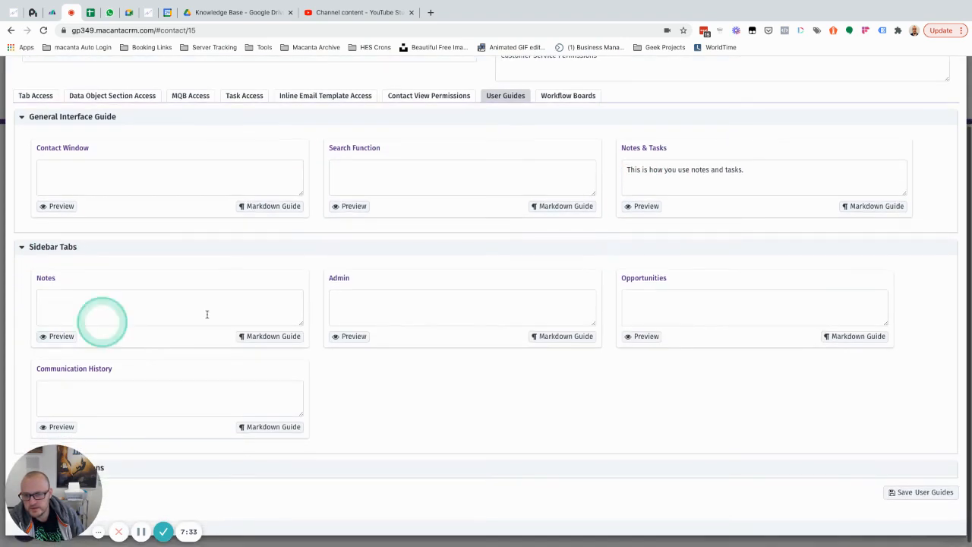
click(58, 247)
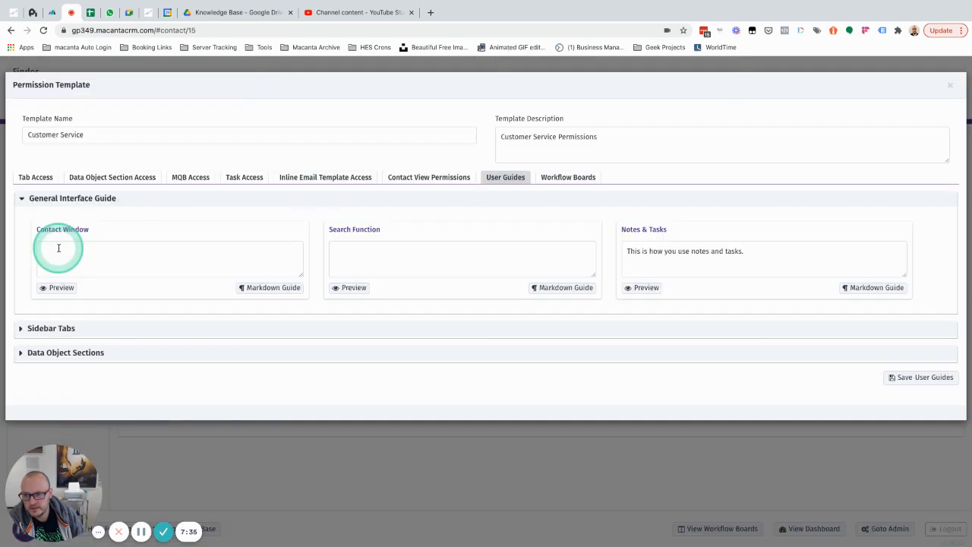
click(68, 353)
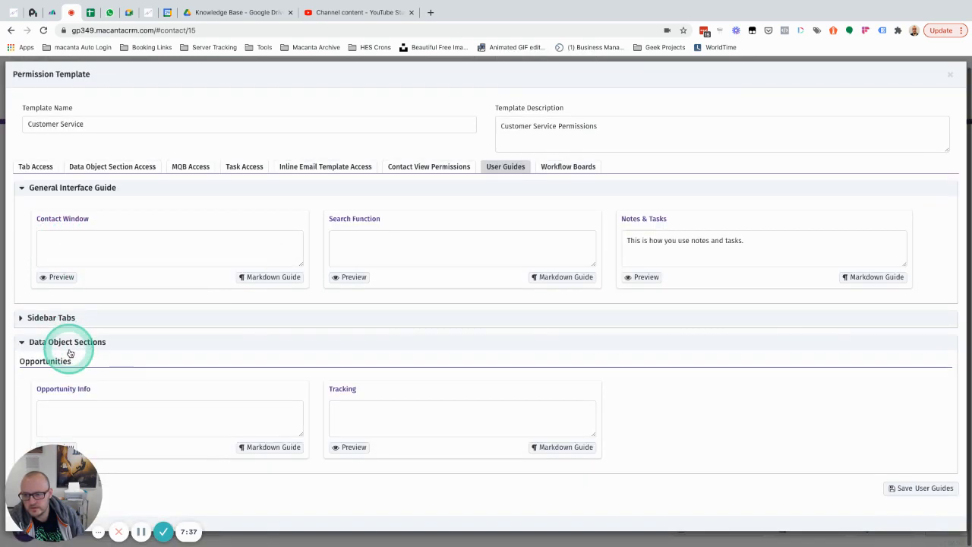
click(90, 401)
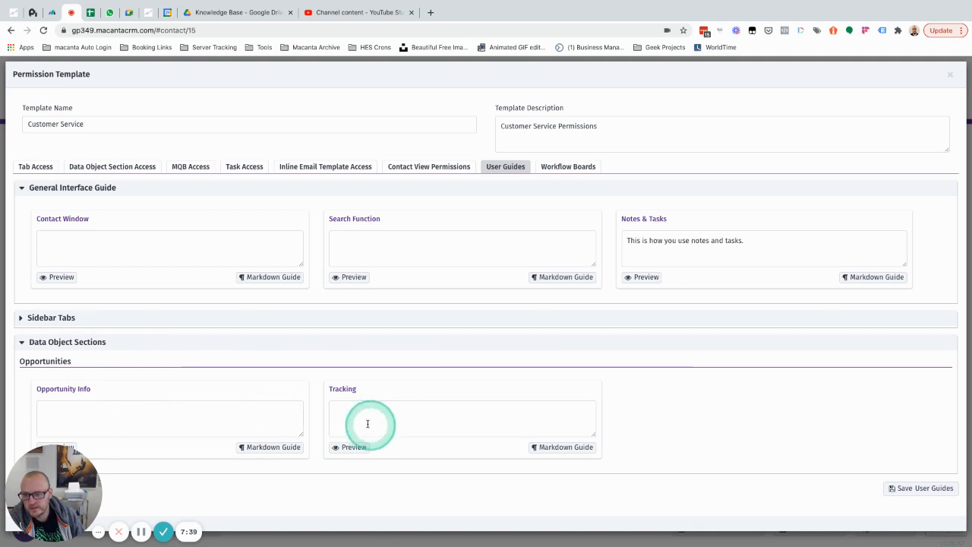
click(77, 343)
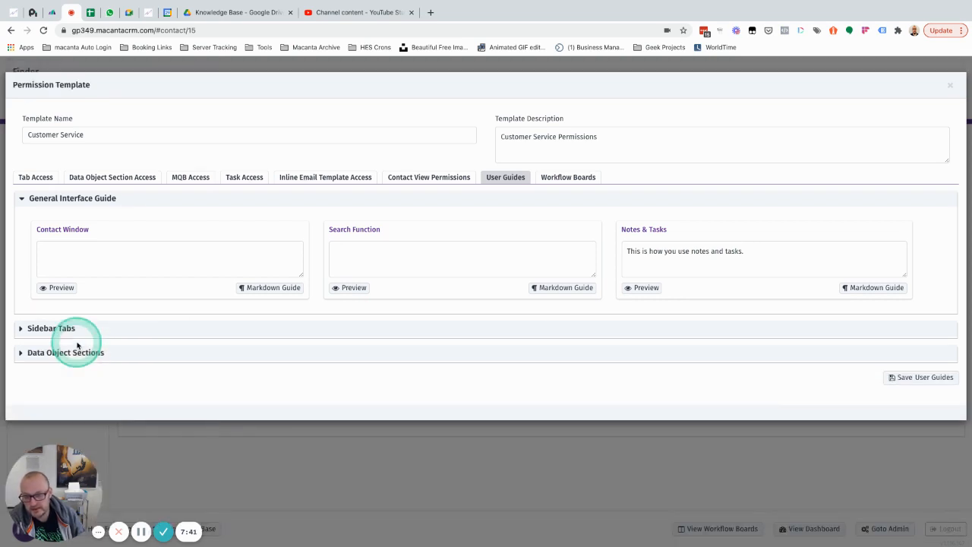
click(746, 266)
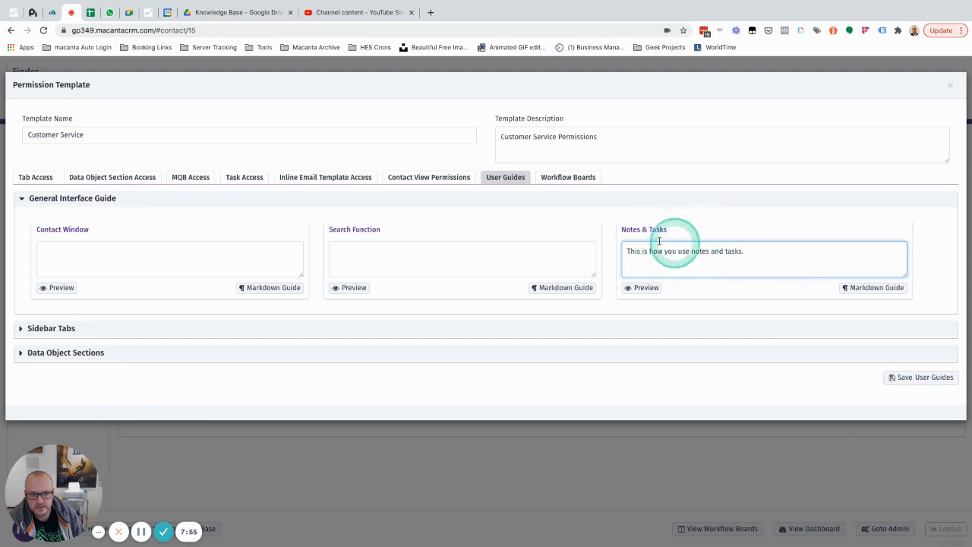
click(913, 382)
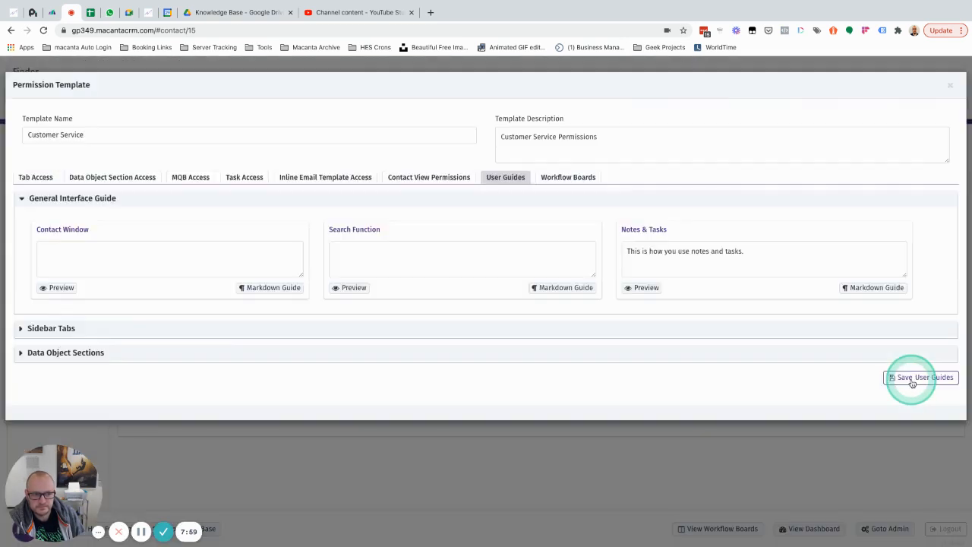
Set the Opportunities workflow board to Show Logged-in User's Cards and save the workflow board settings
click(562, 178)
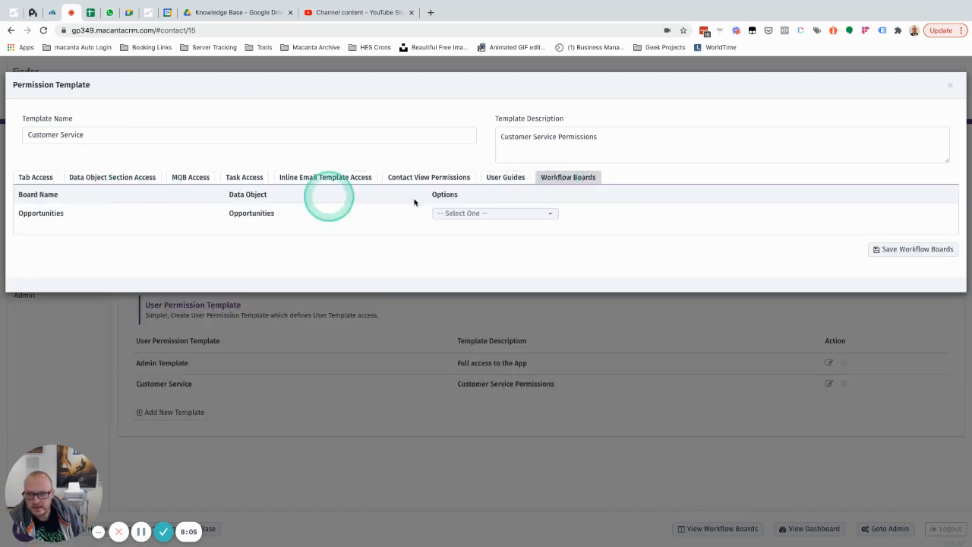
click(483, 215)
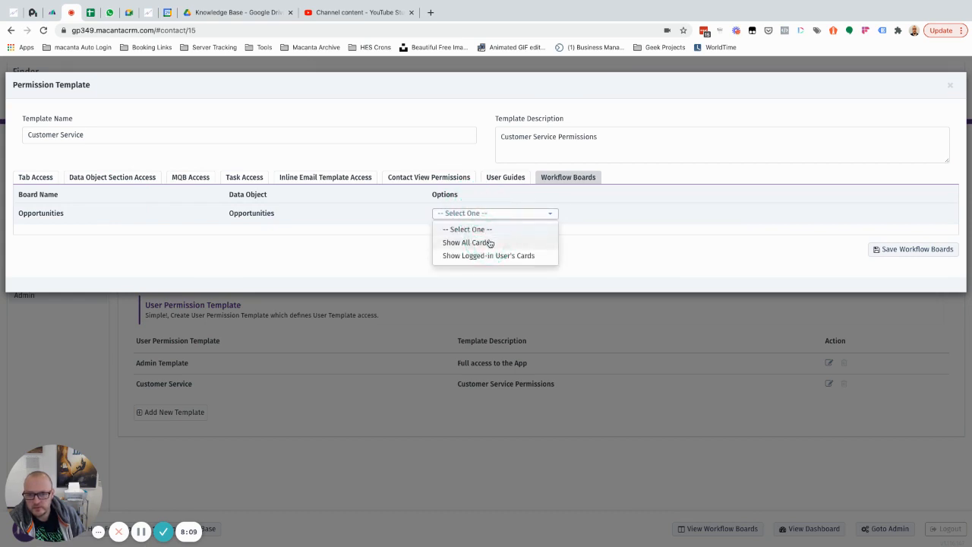
click(471, 243)
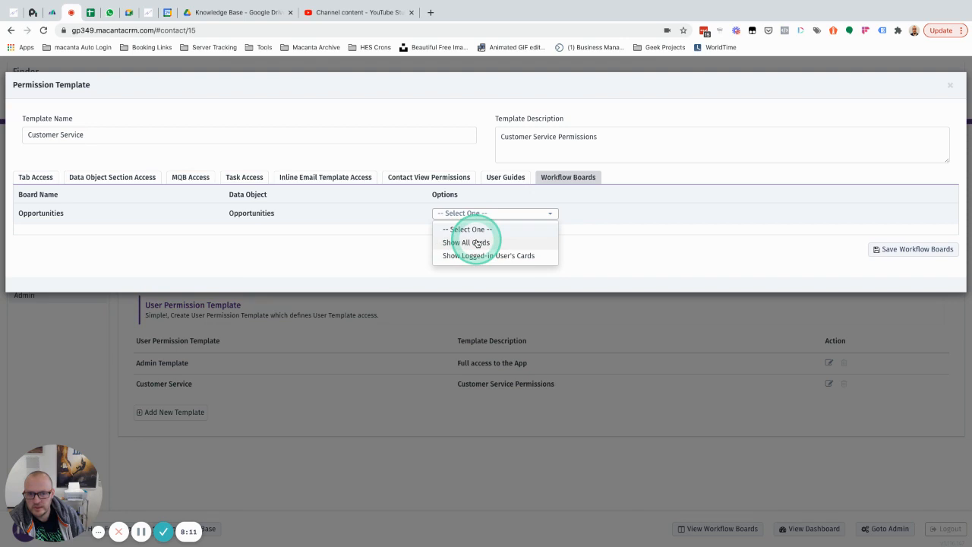
click(486, 256)
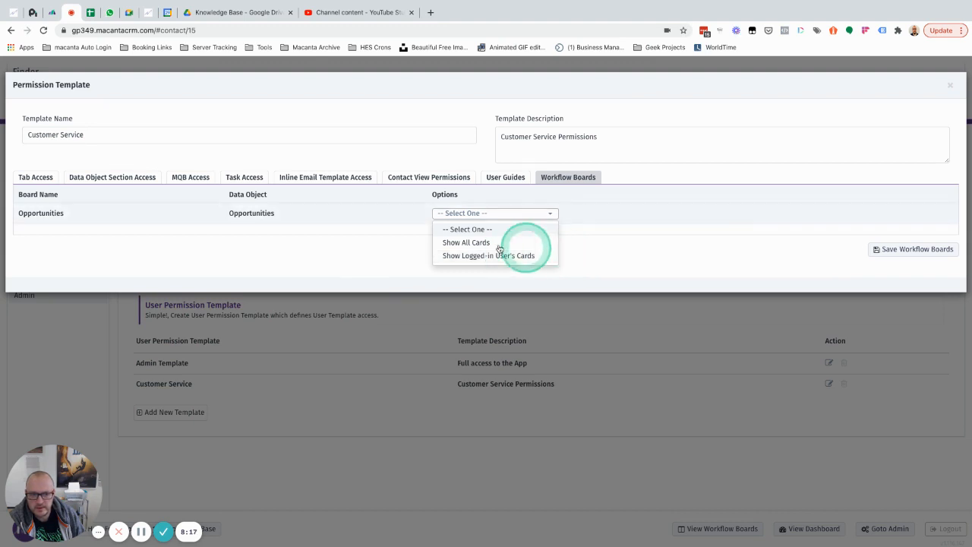
click(470, 256)
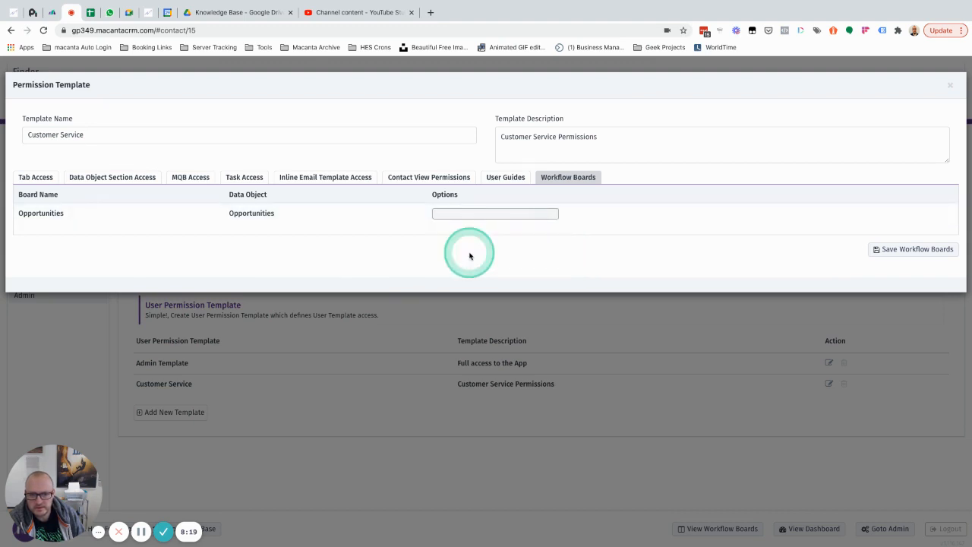
click(889, 249)
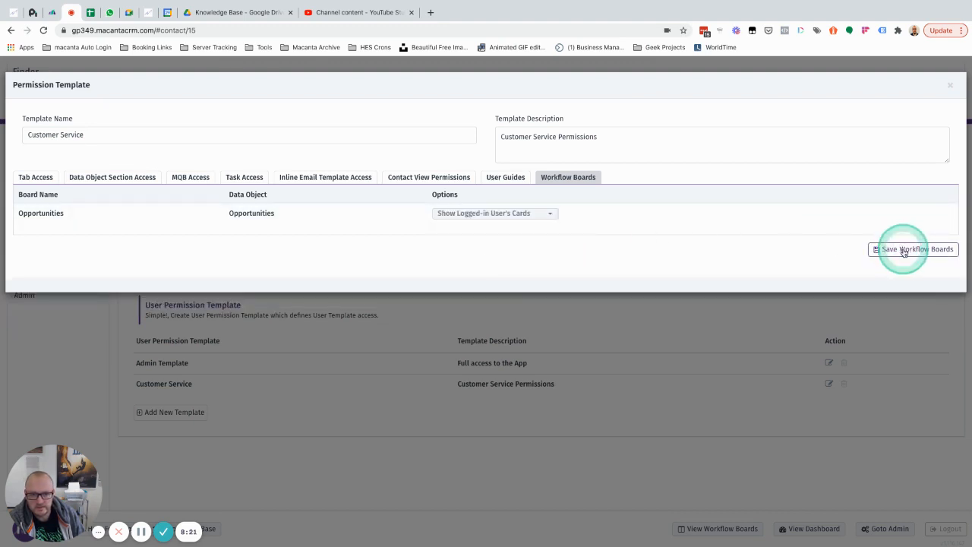
Close the Customer Service permission template and open the list of users in User Management
click(638, 212)
click(450, 124)
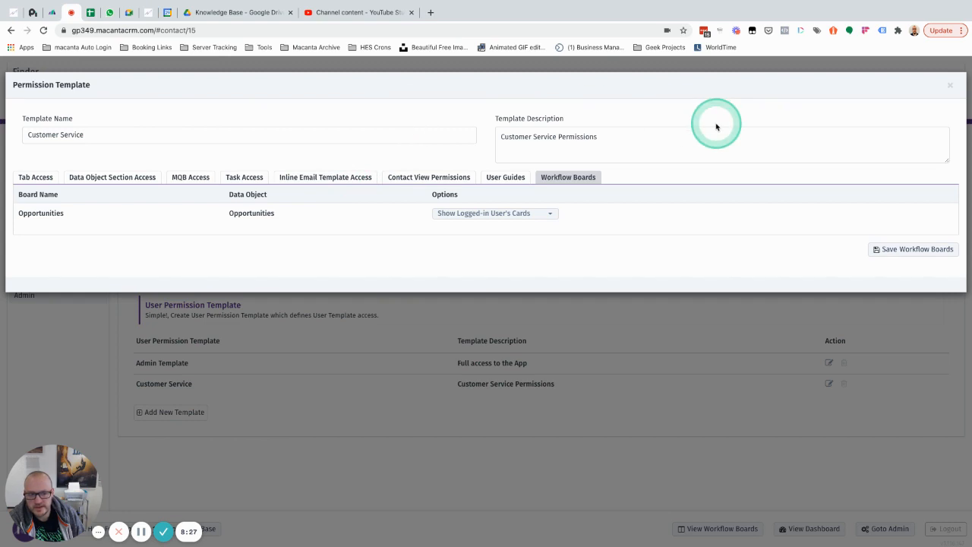
click(951, 86)
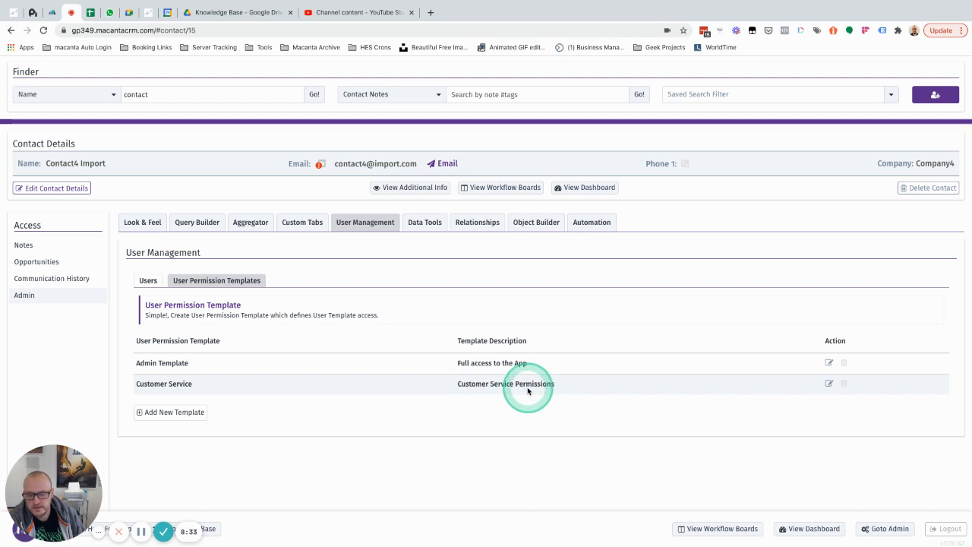
click(140, 283)
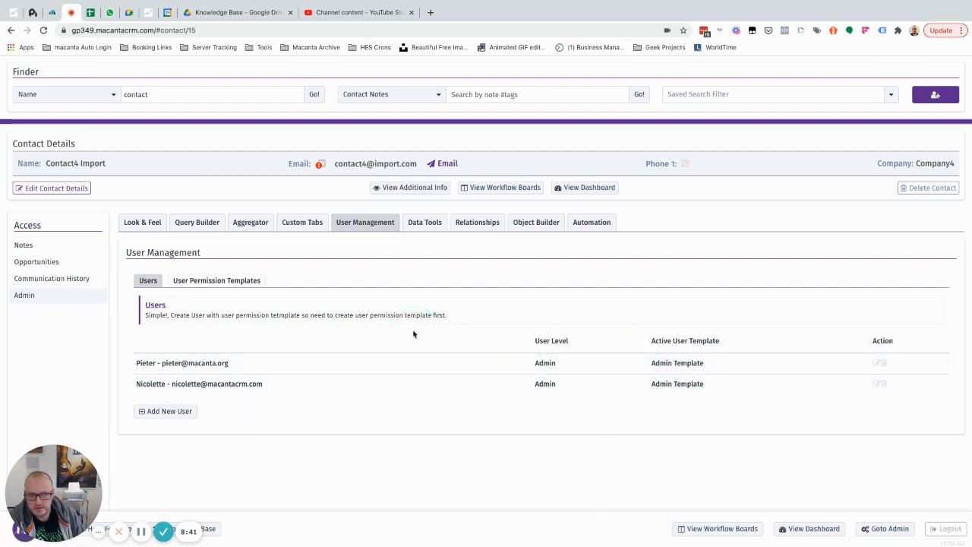
Reload the contact page and check the Notes section's Actions area for the user guide help
click(44, 30)
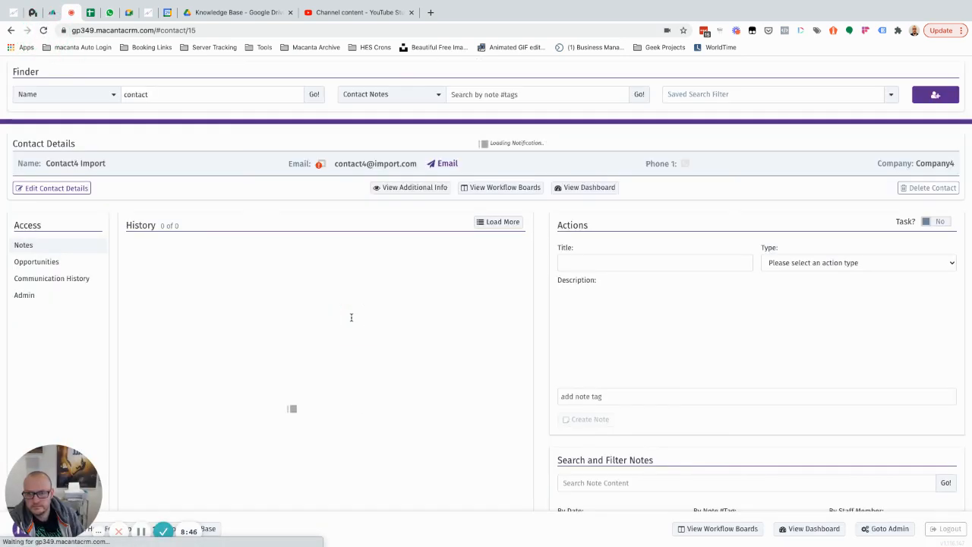
click(108, 224)
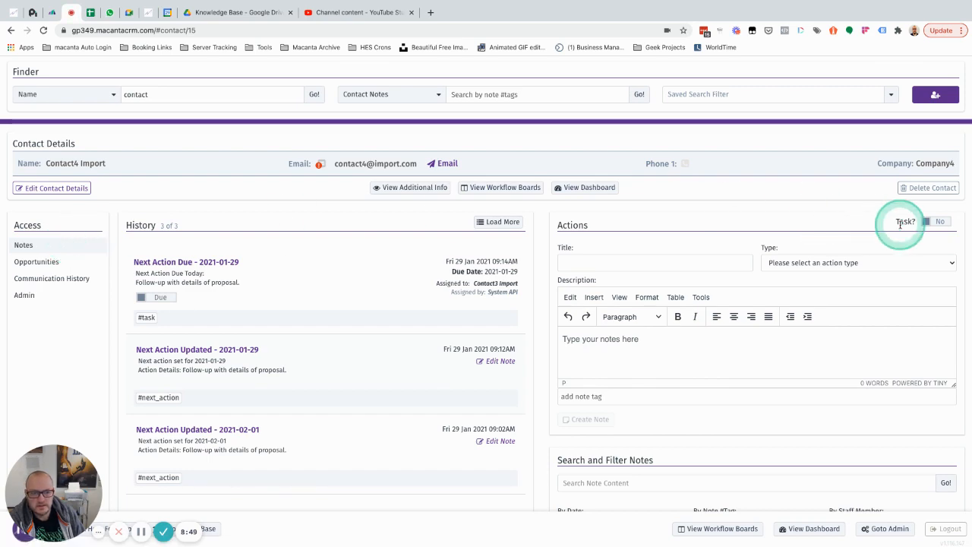
scroll(620, 252, down, 2)
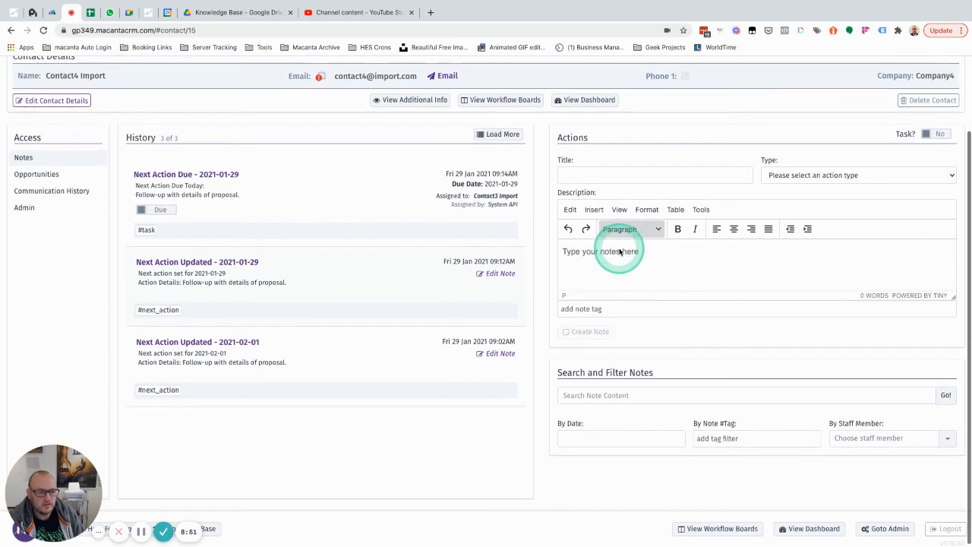
scroll(620, 252, up, 2)
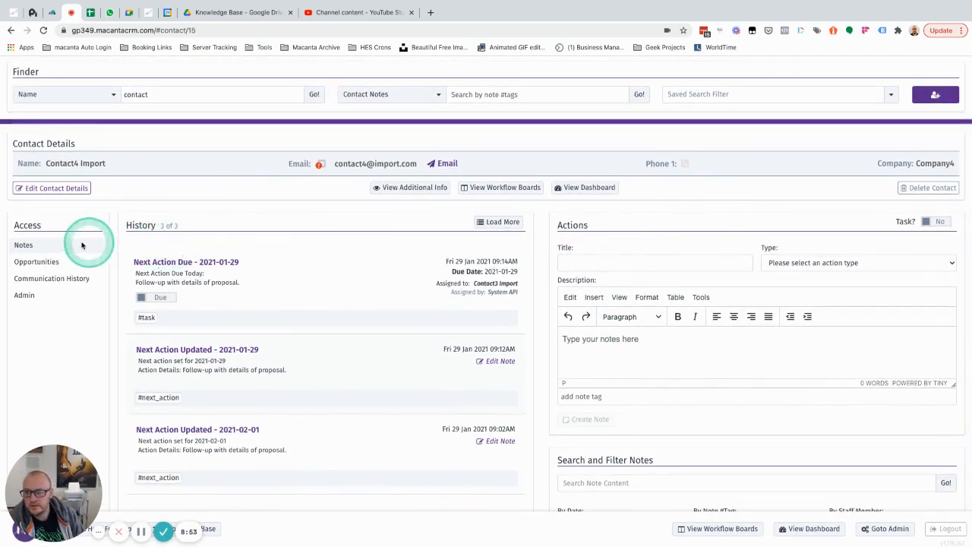
Open the Admin Template for editing from the user permission templates in the admin User Management area
click(25, 294)
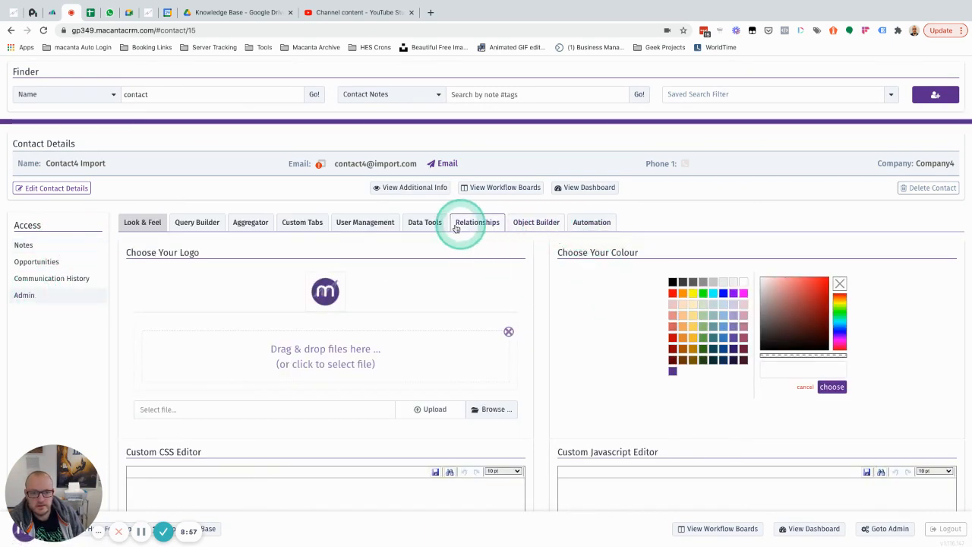
click(353, 223)
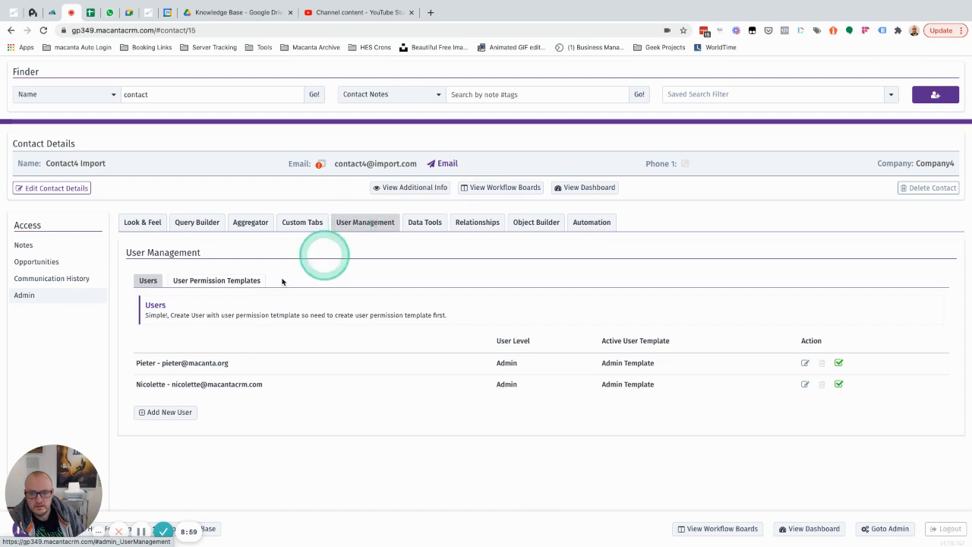
click(213, 280)
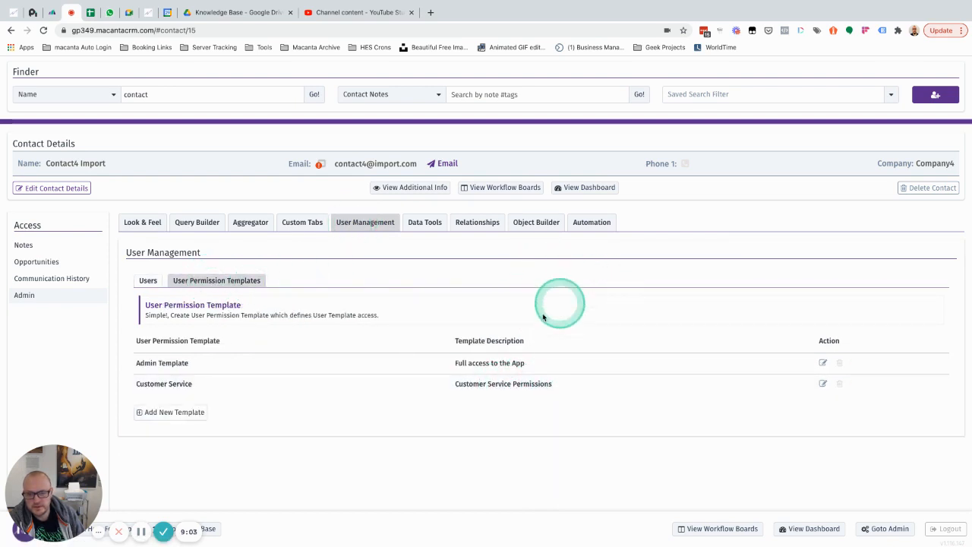
click(823, 364)
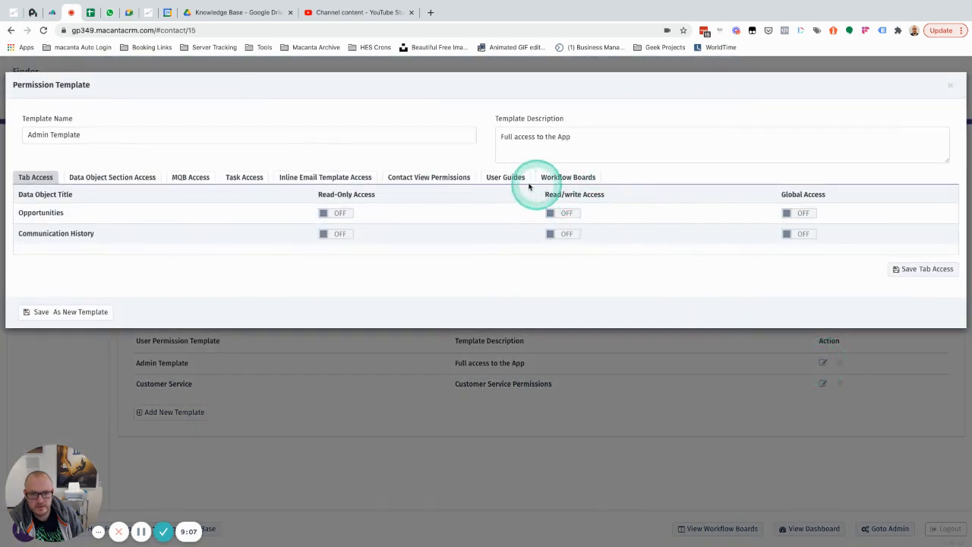
Enter "User Instructions for Notes and Tasks" as the Admin Template's Notes & Tasks guide, save the user guides and close the template
click(512, 180)
click(678, 263)
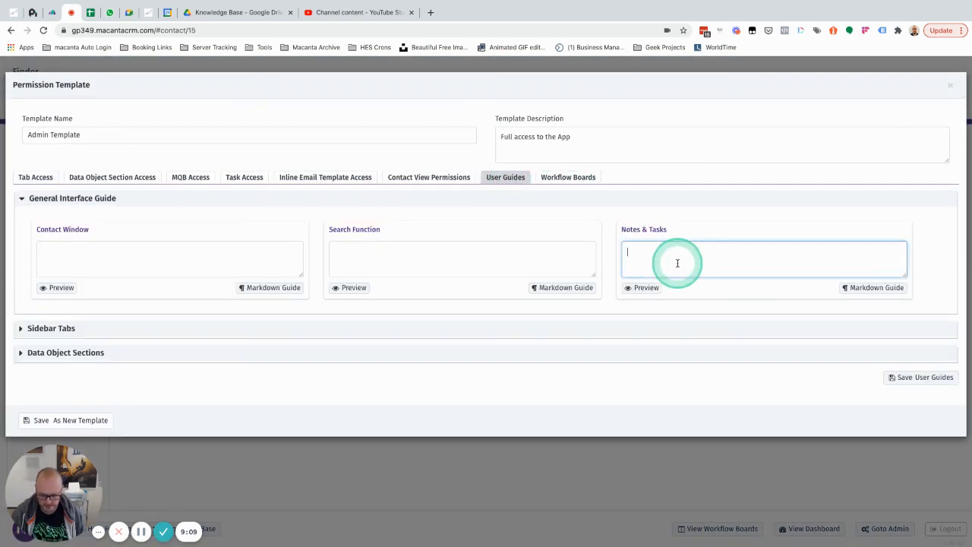
text(User I)
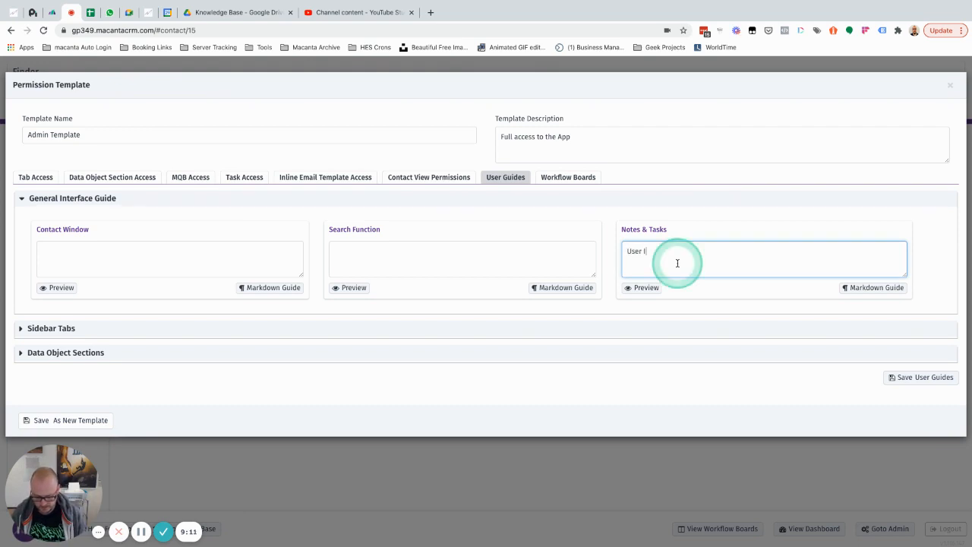
text(nstructions for lltes and Ta)
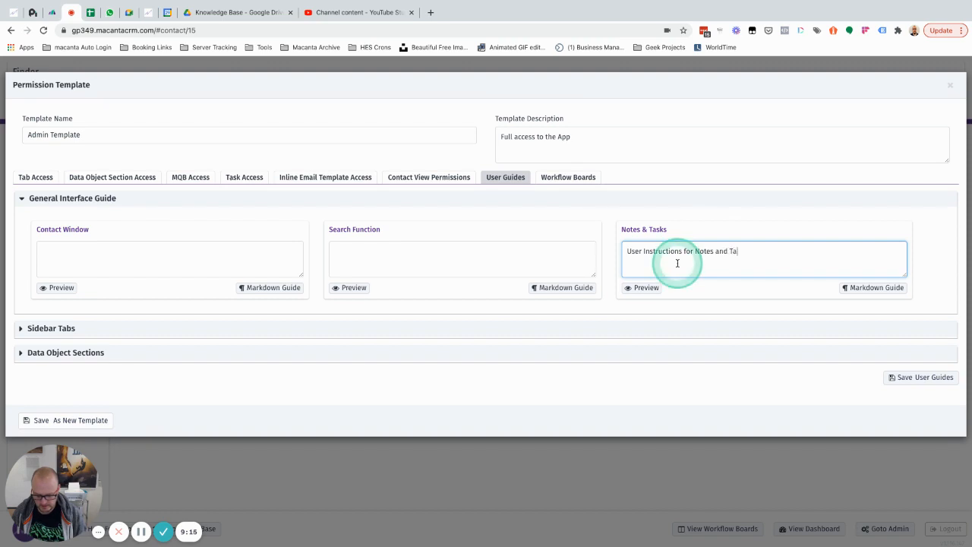
text(sks)
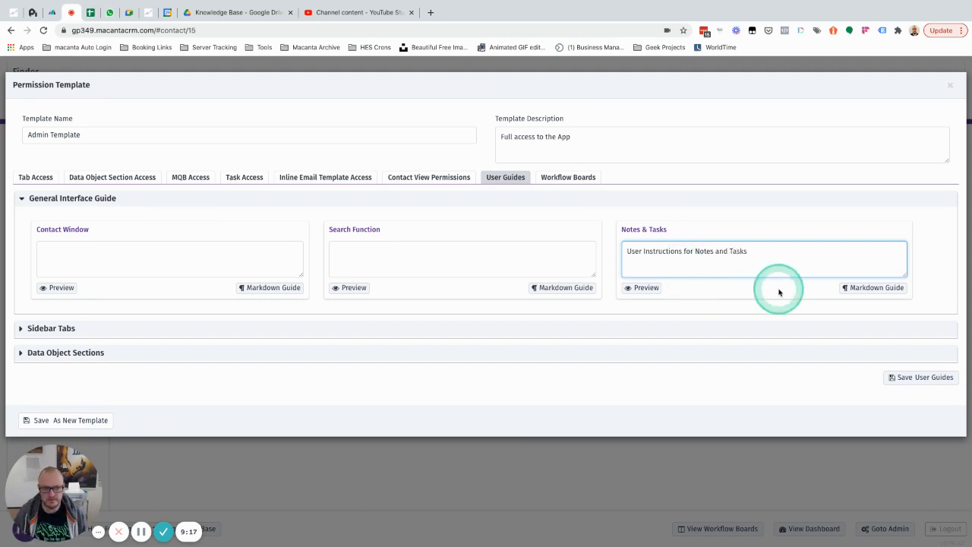
click(924, 377)
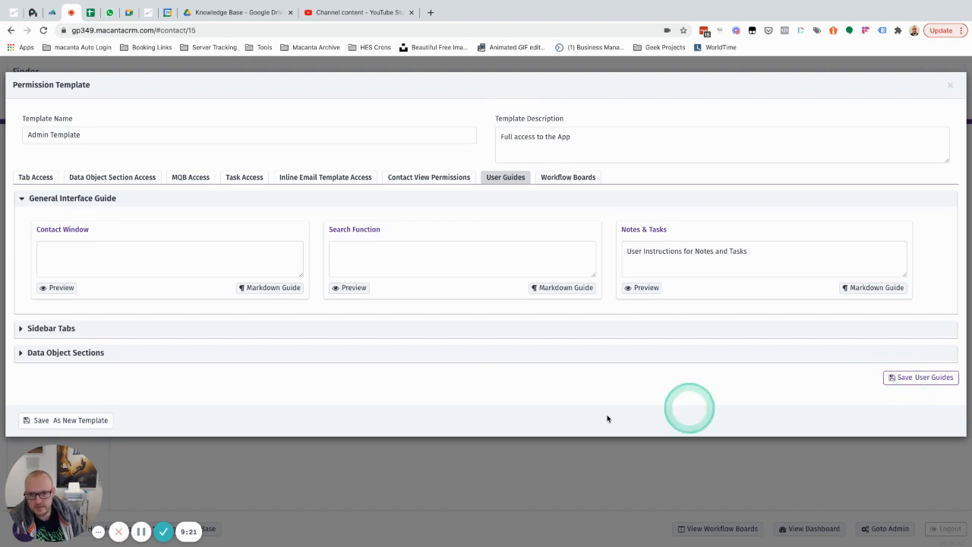
click(950, 86)
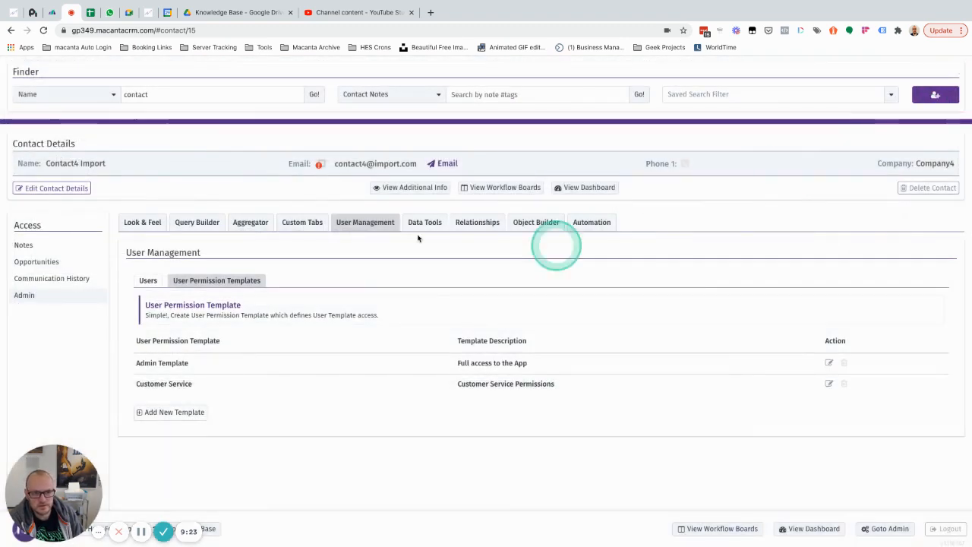
Reload the contact page, view the Notes & Tasks user guide from the Actions section, and close it
click(43, 30)
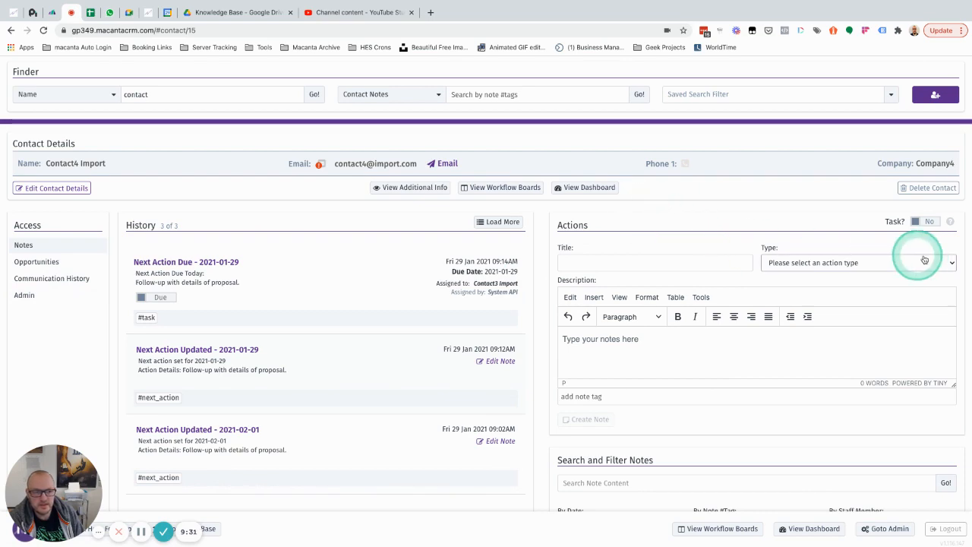
click(951, 222)
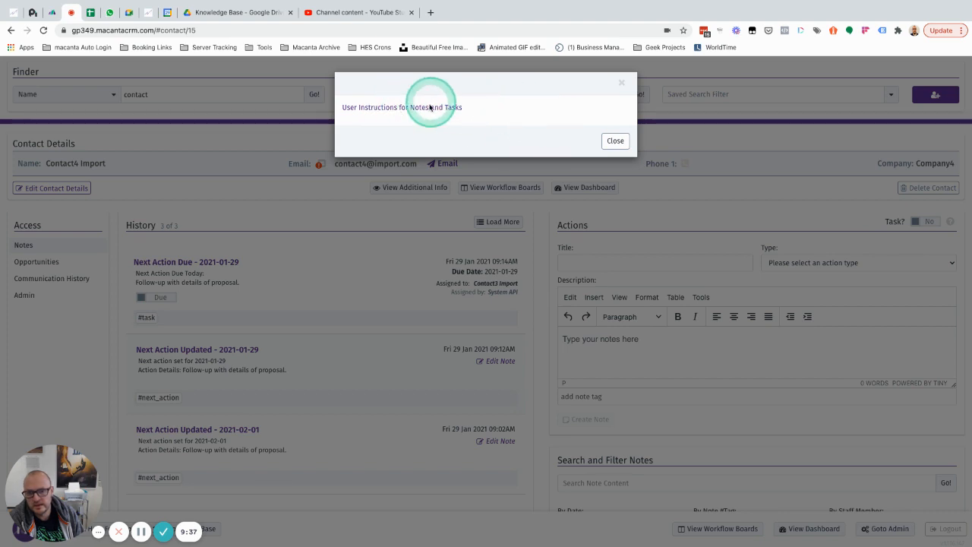
click(614, 141)
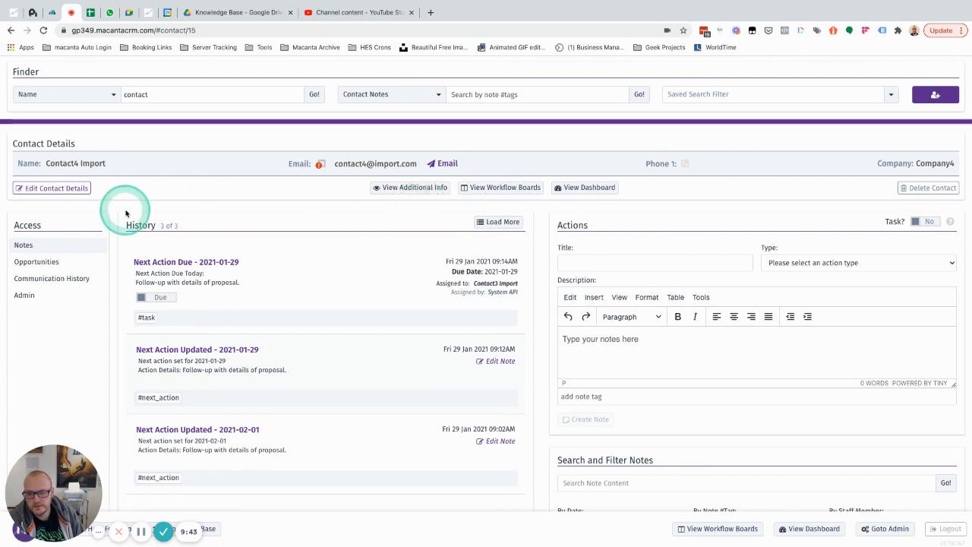
Return to the list of user permission templates in the admin User Management area
click(33, 297)
click(364, 224)
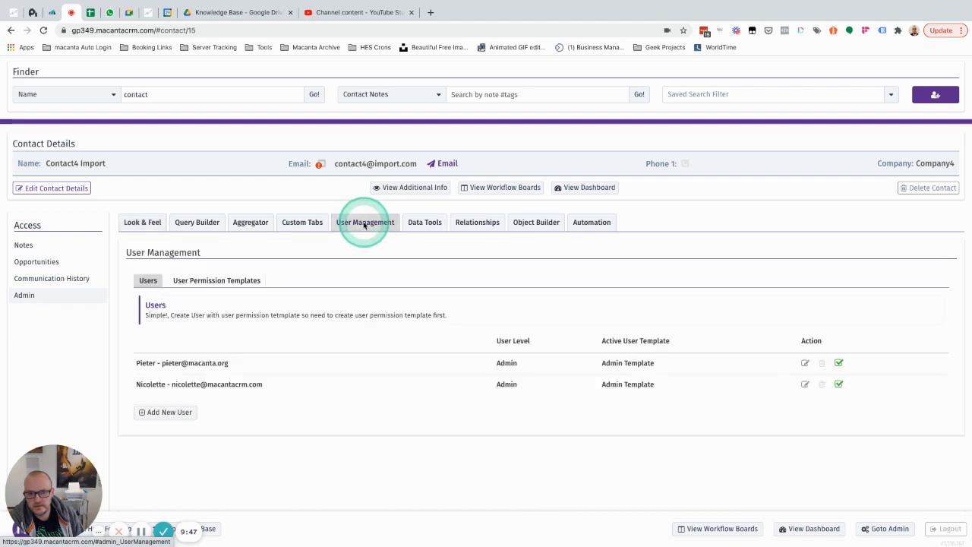
click(212, 281)
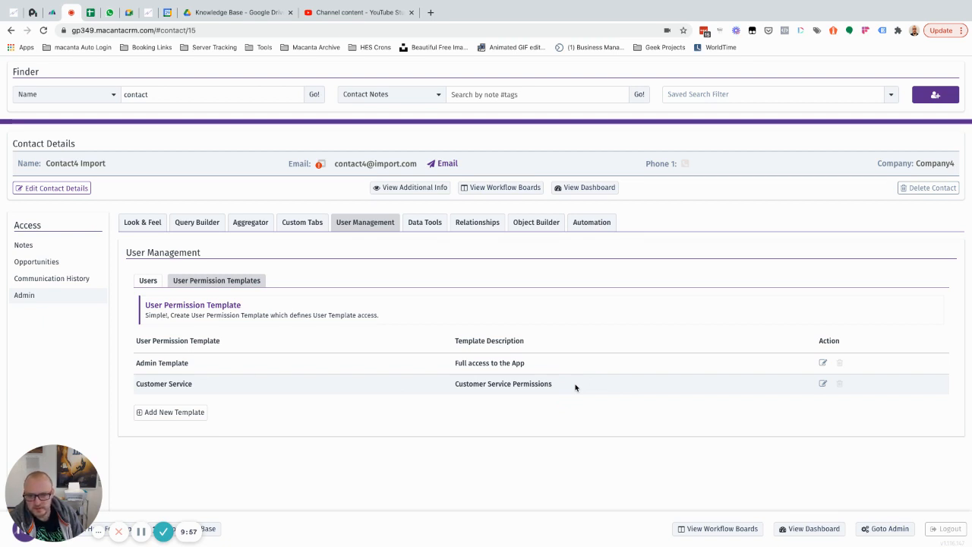
click(538, 384)
click(386, 384)
click(513, 386)
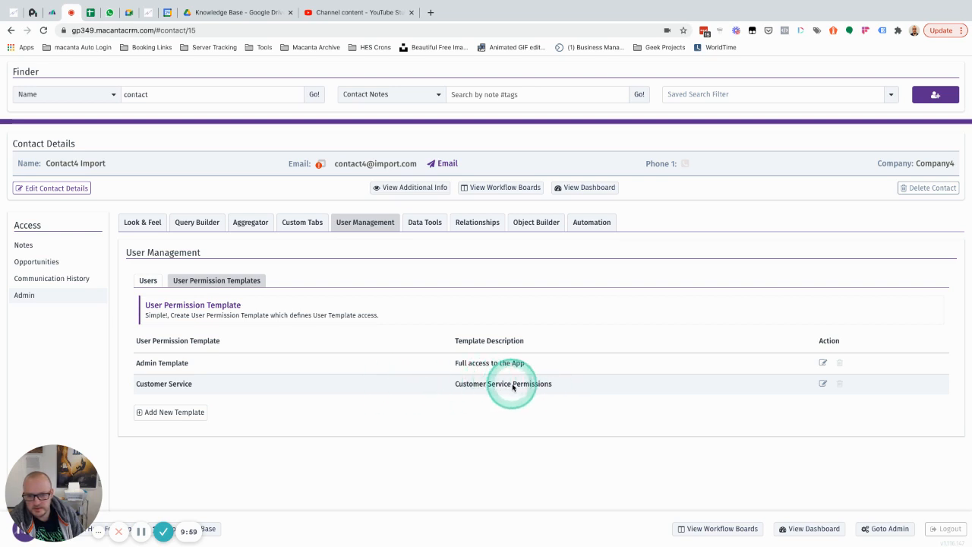
click(426, 383)
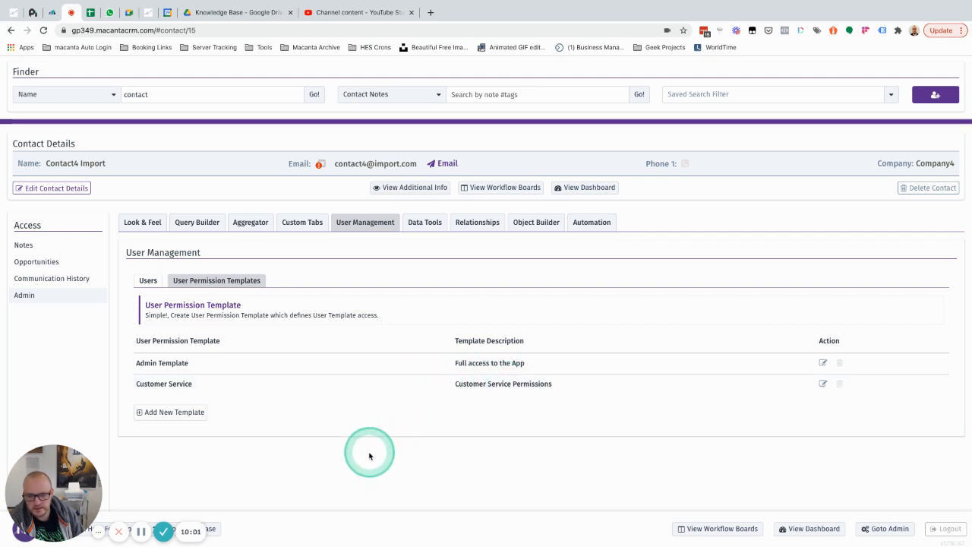